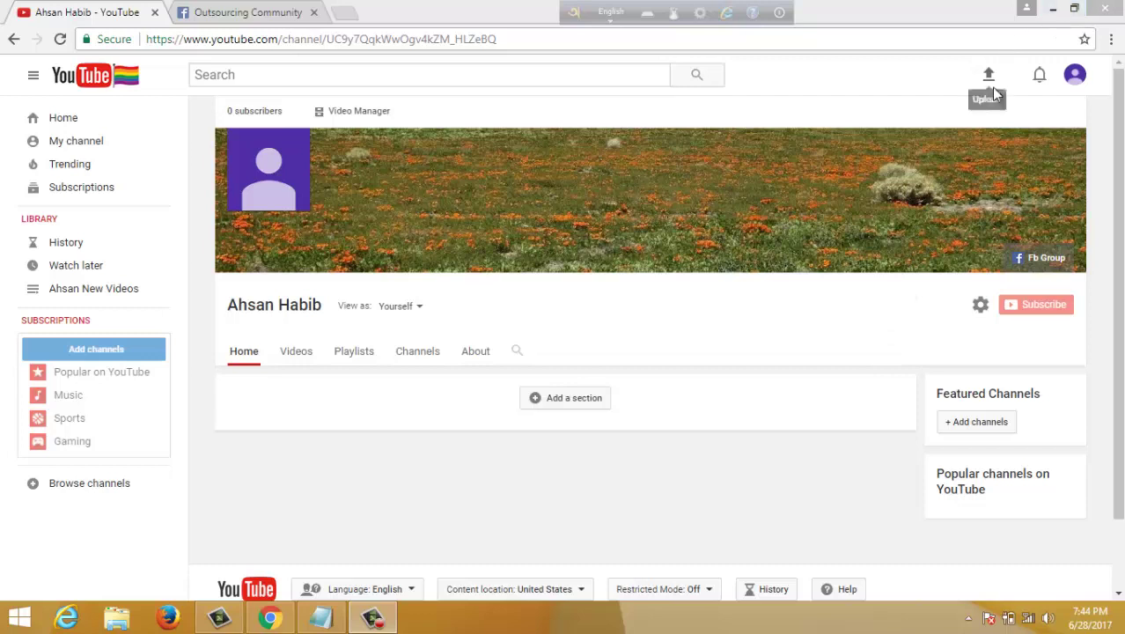
- Upload the VLC media file Test from the Test folder as a new video
click(989, 77)
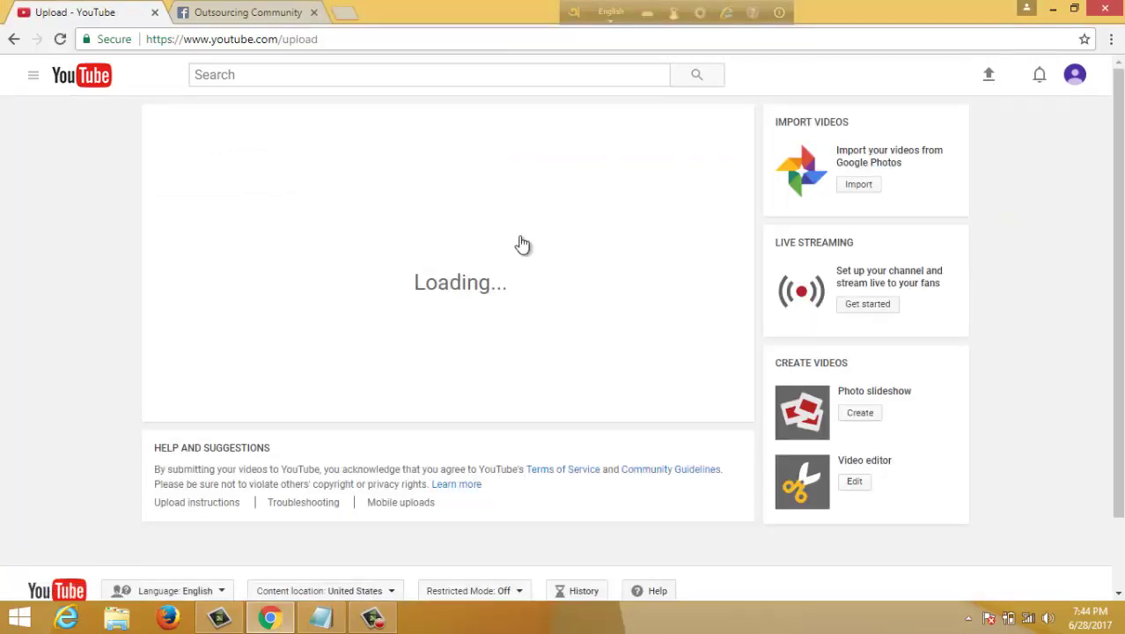
click(450, 204)
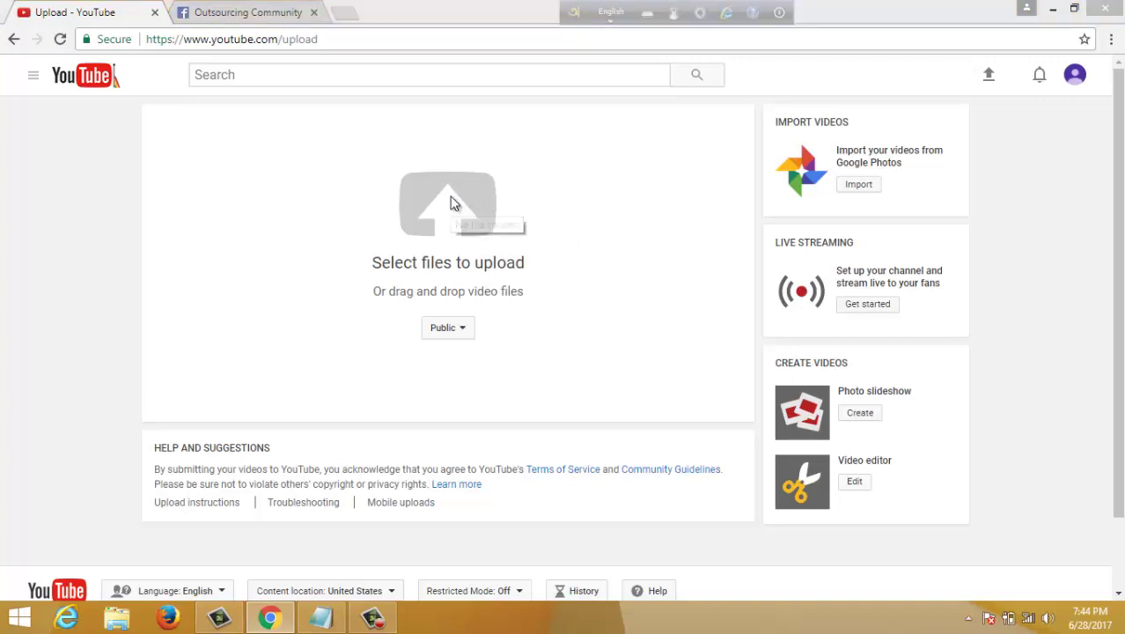
click(518, 270)
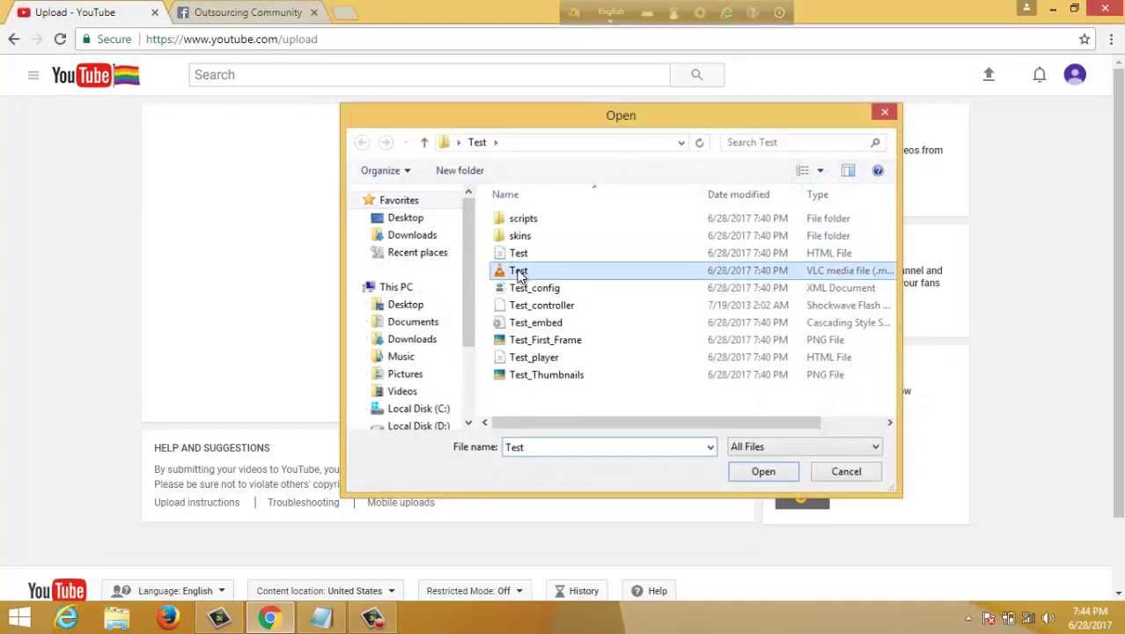
double_click(518, 273)
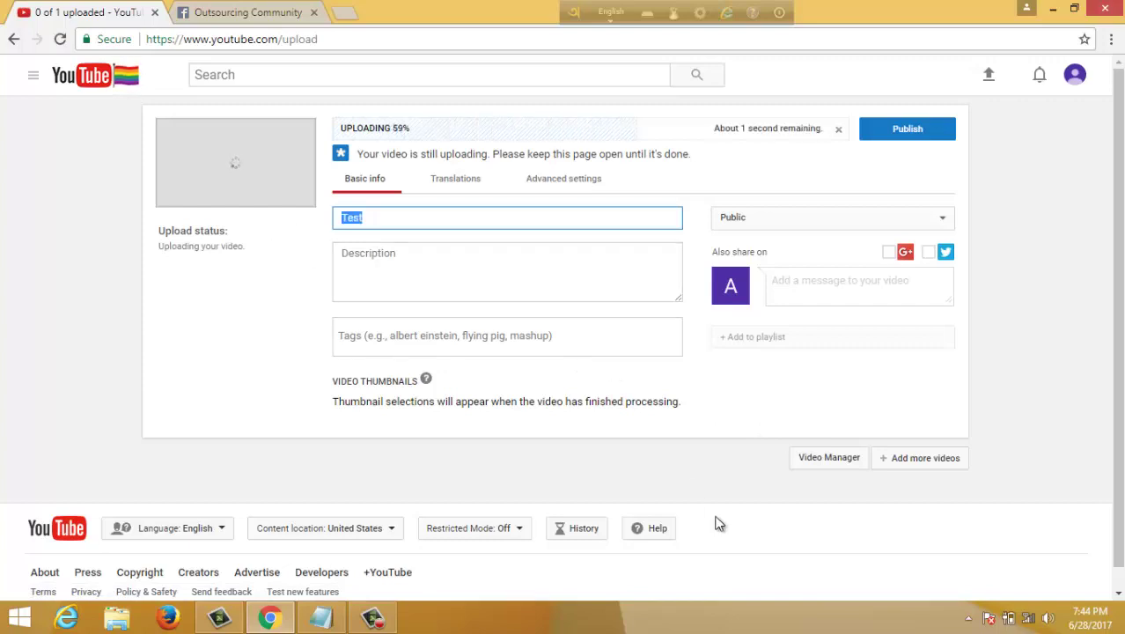
- Replace the video's title with "video editing bangla tutorial"
key(BackSpace)
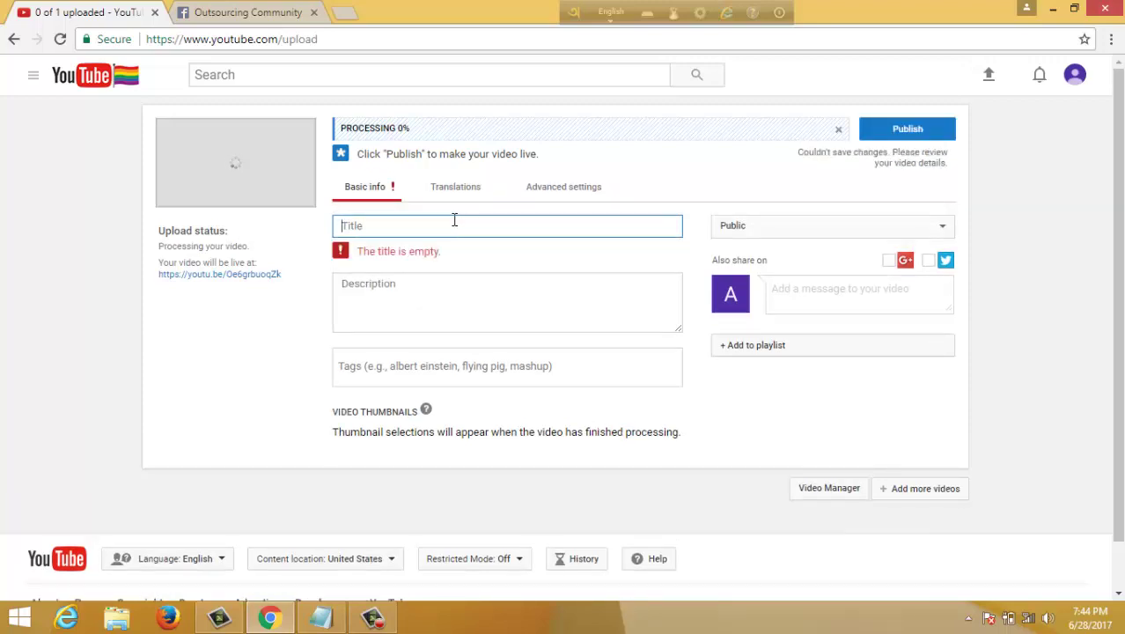
text(j)
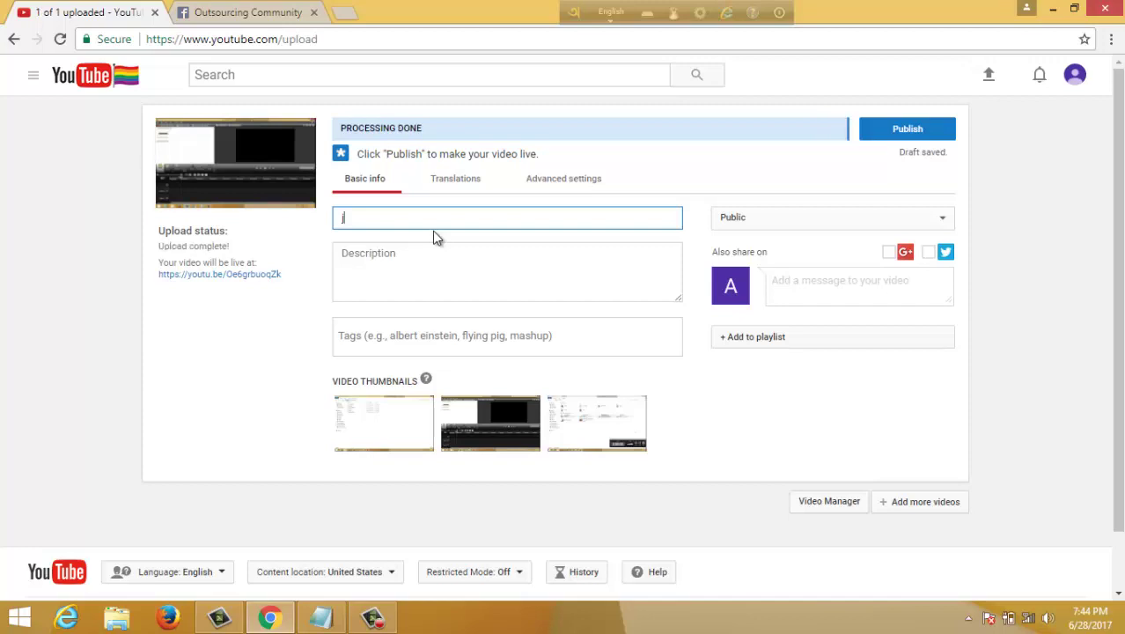
key(BackSpace)
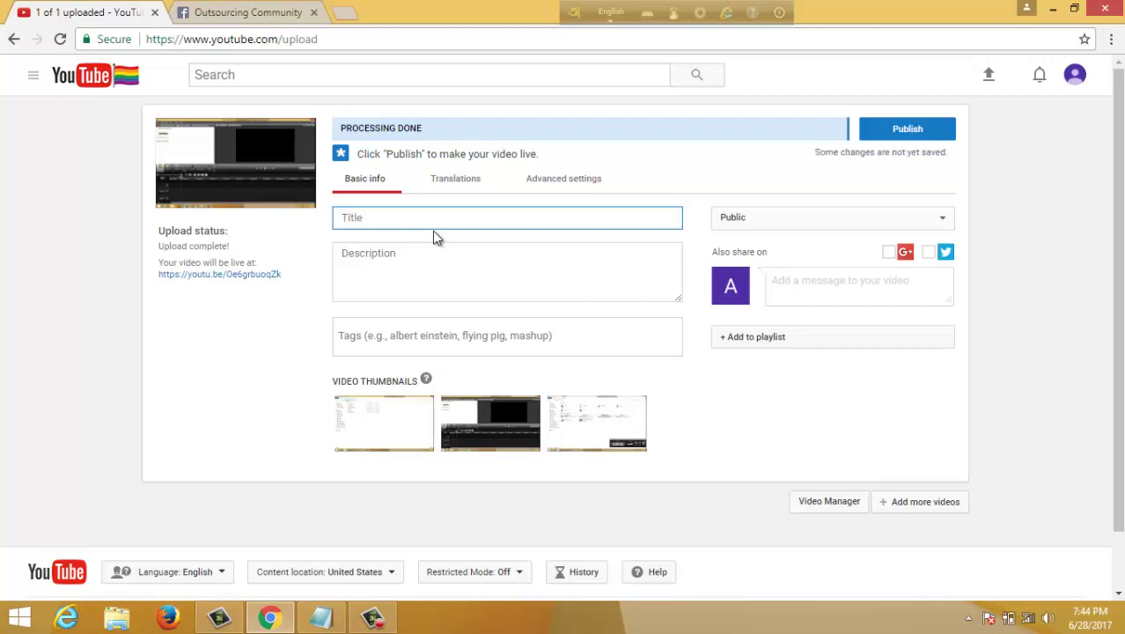
text(video)
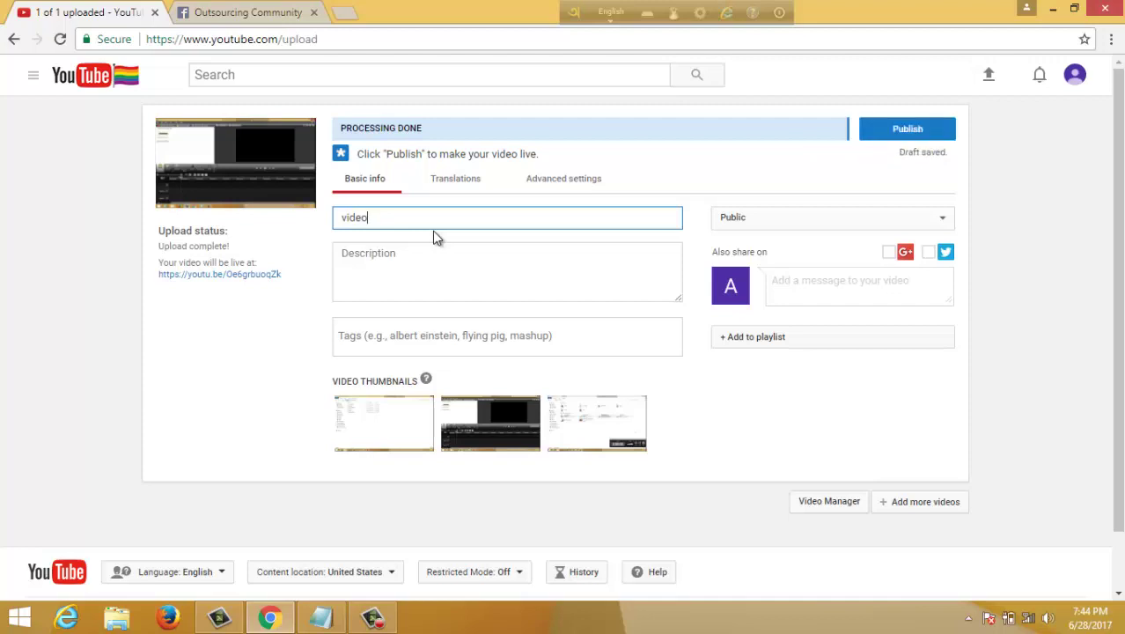
text( ed)
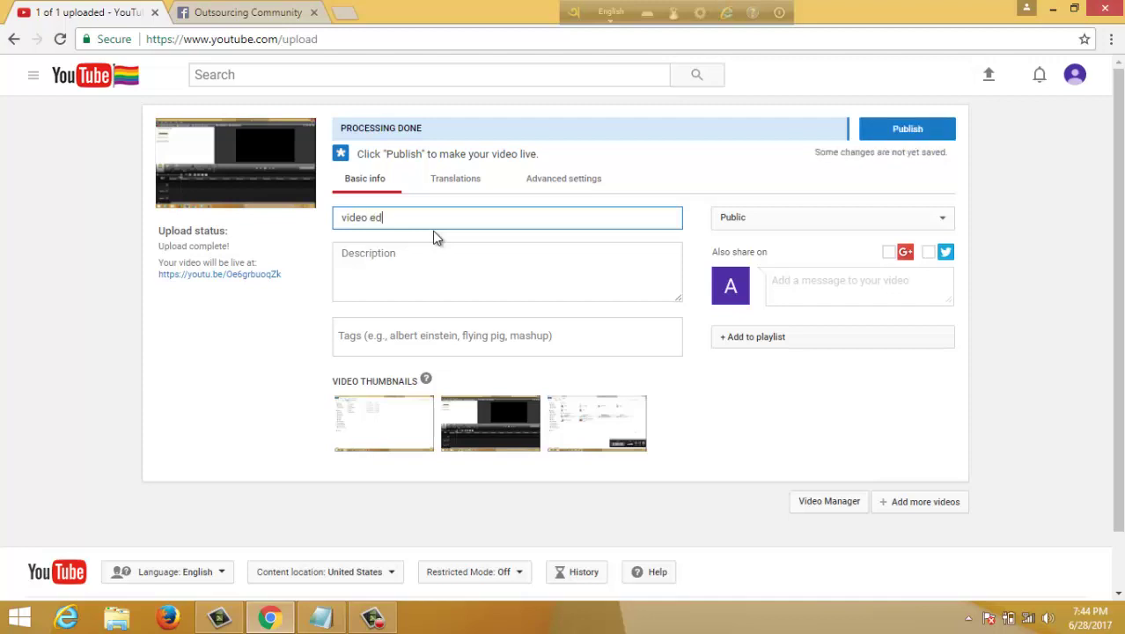
text(itng)
key(Left)
key(Left)
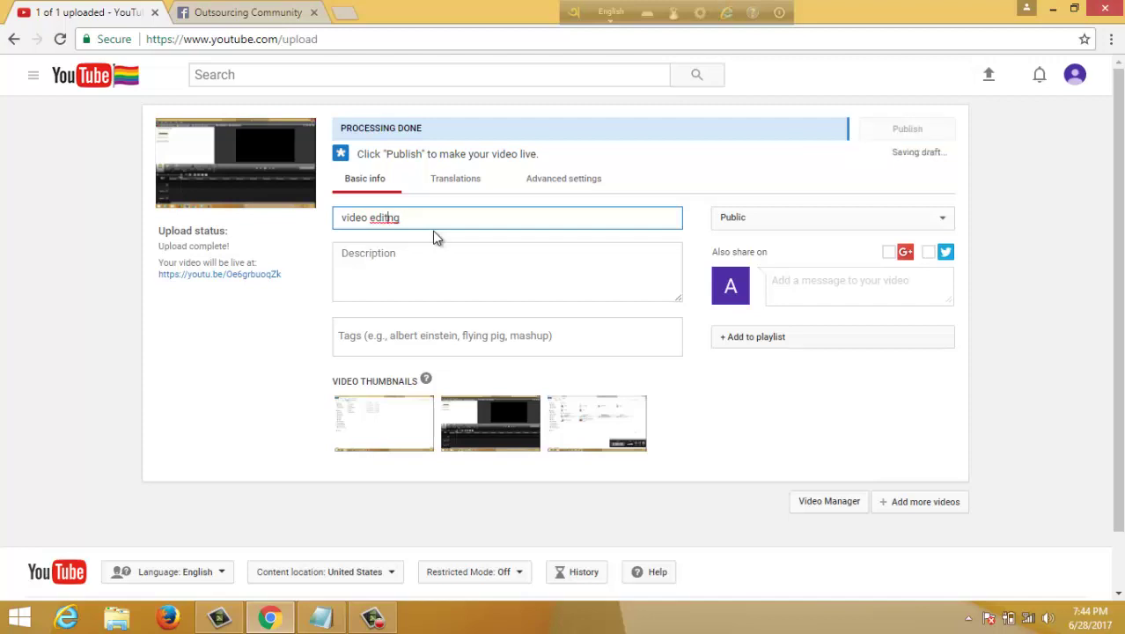
key(Left)
text(i)
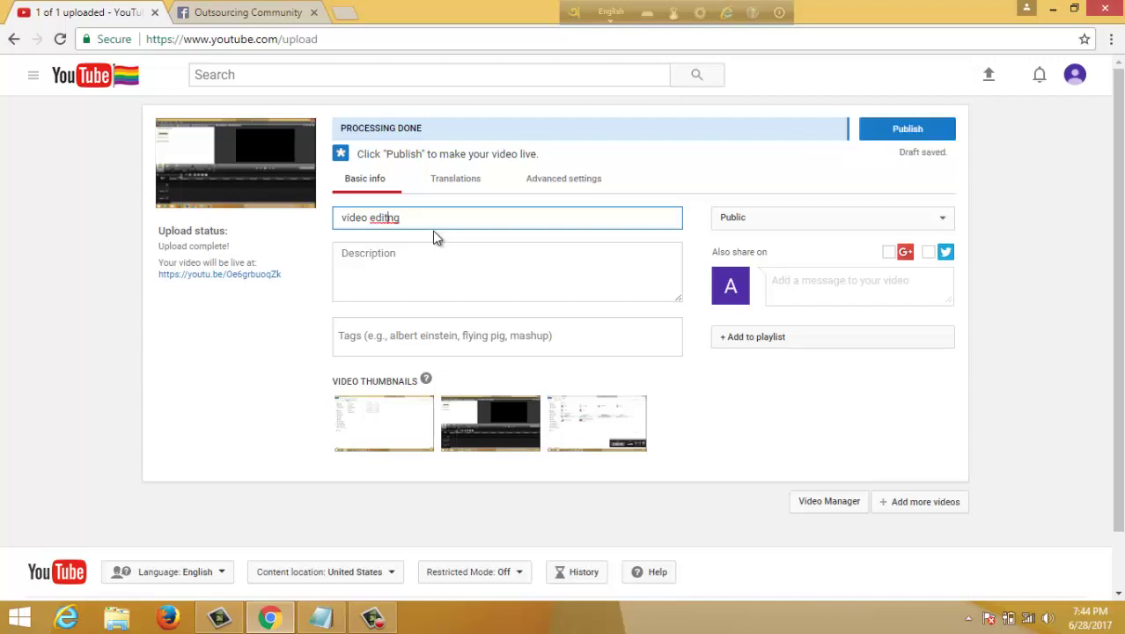
key(Right)
key(Right)
key(Right)
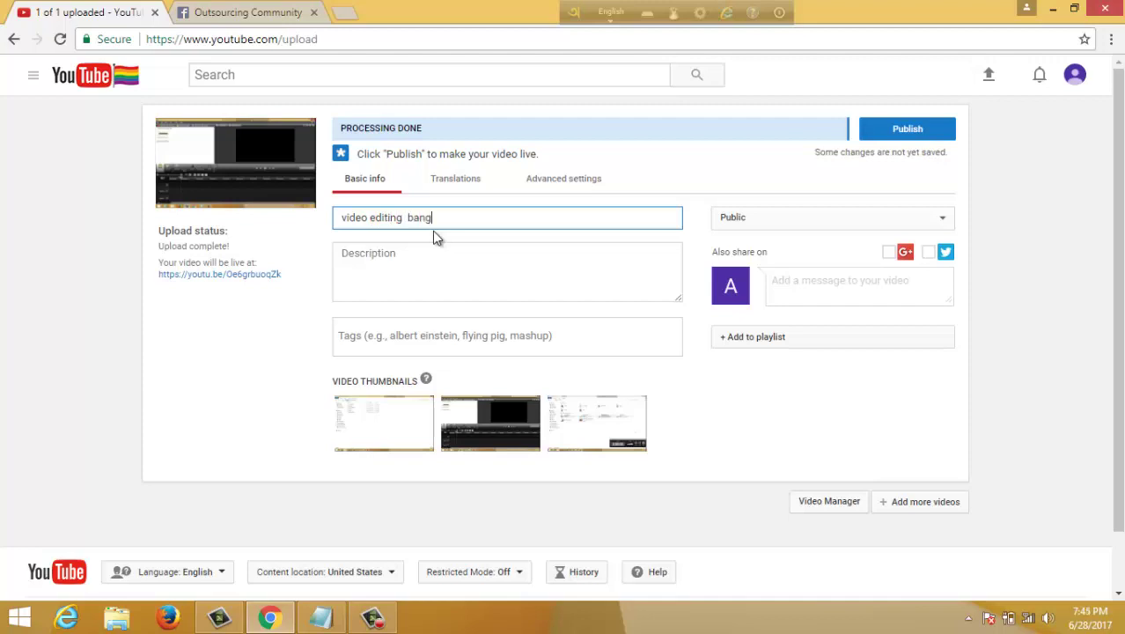
text(bangla tut)
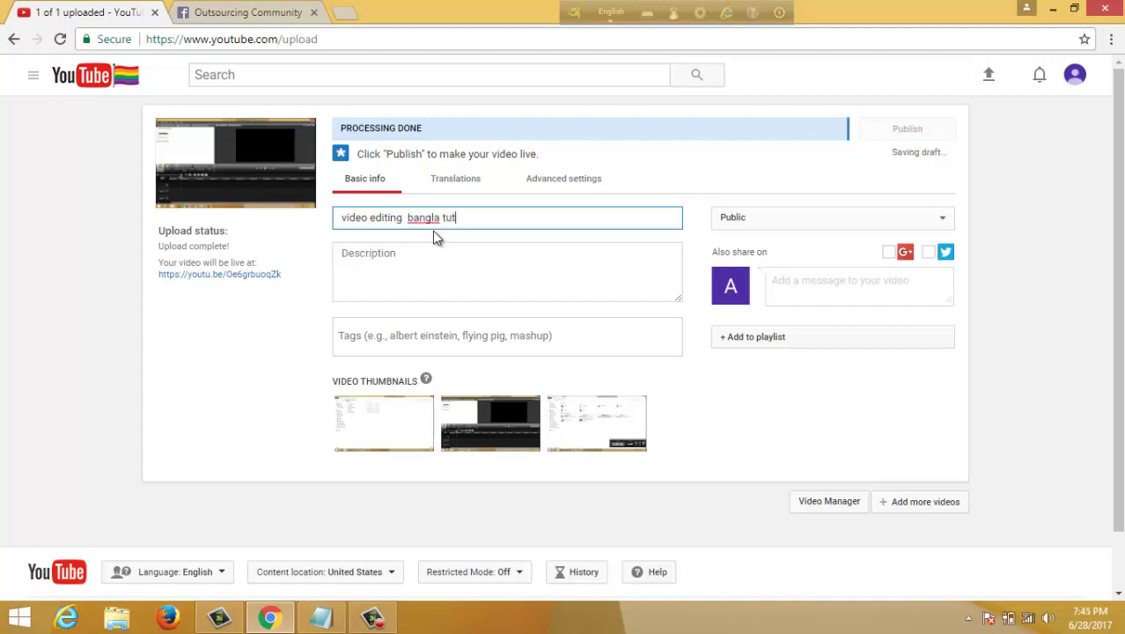
text(ori)
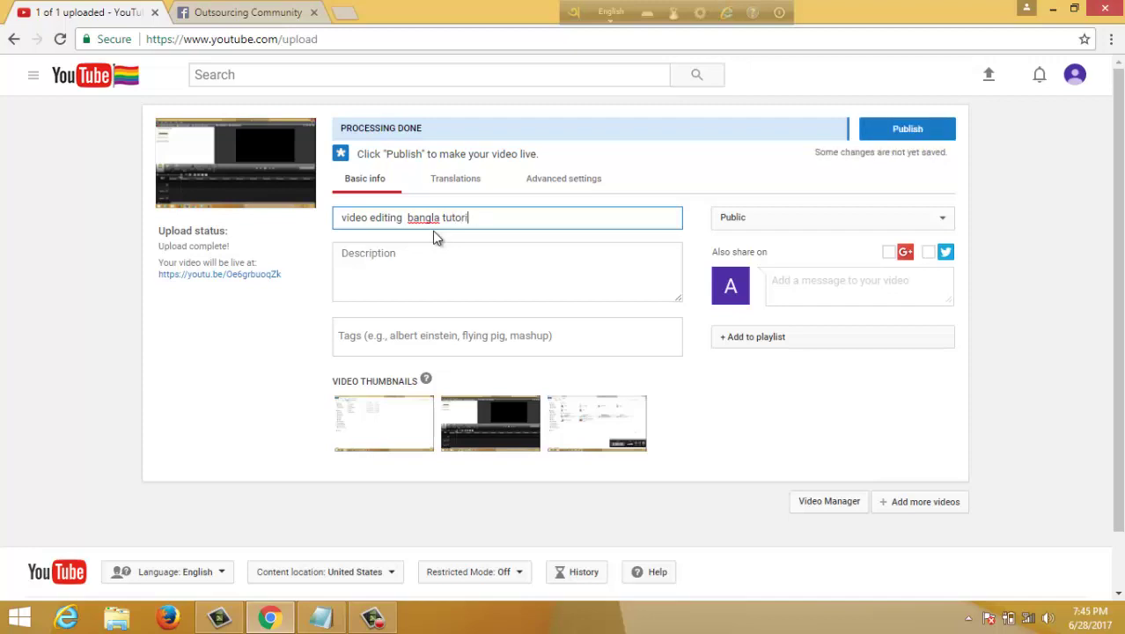
text(al)
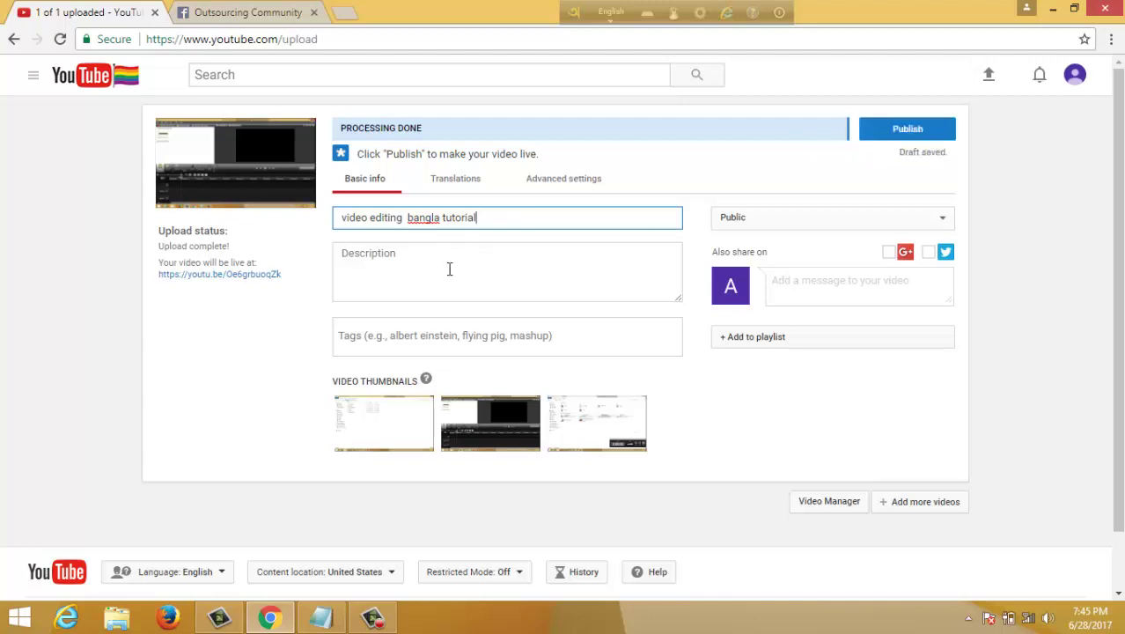
- Enter the description "if you want to editing video for youtube so please watching my video. all video editing solution available in this videos."
click(451, 269)
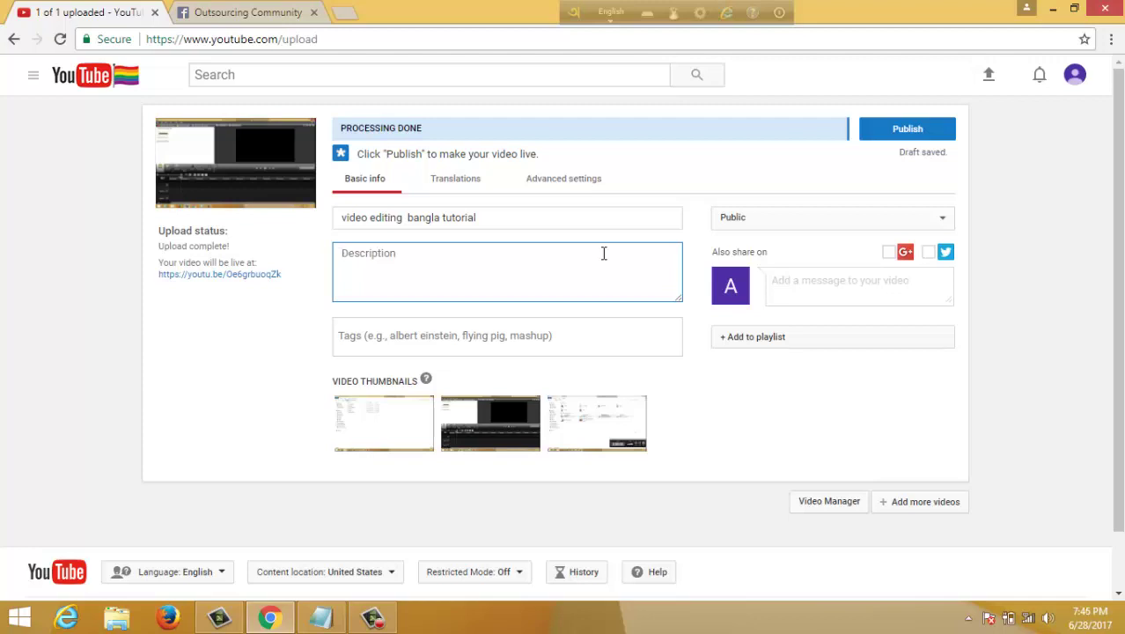
text(i)
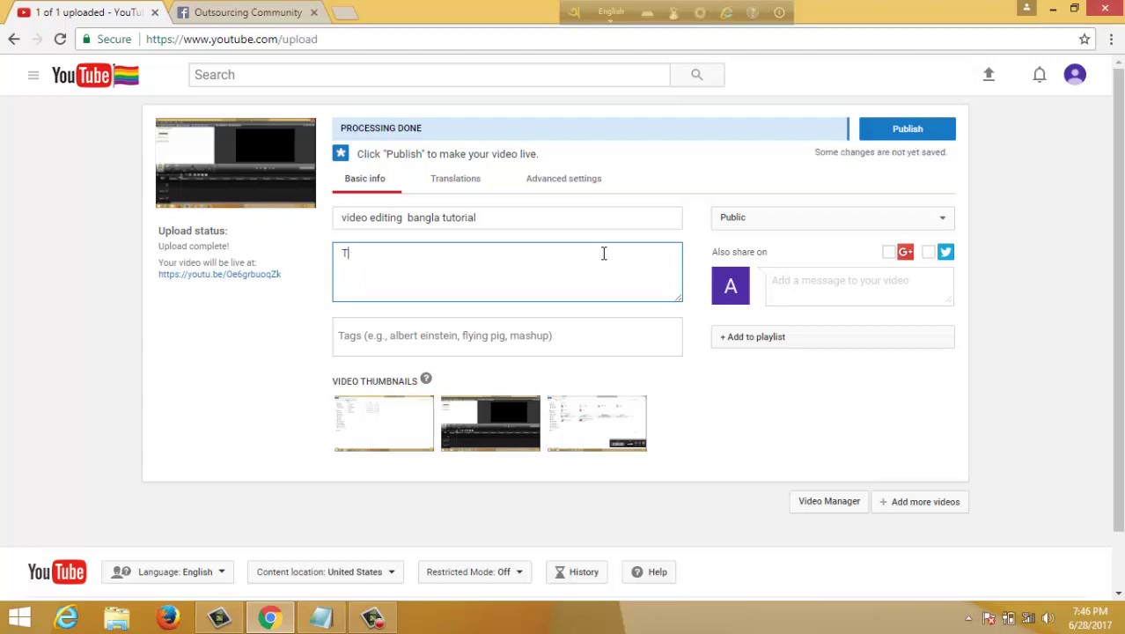
key(BackSpace)
text(if you want to editing video for youtube so please wat)
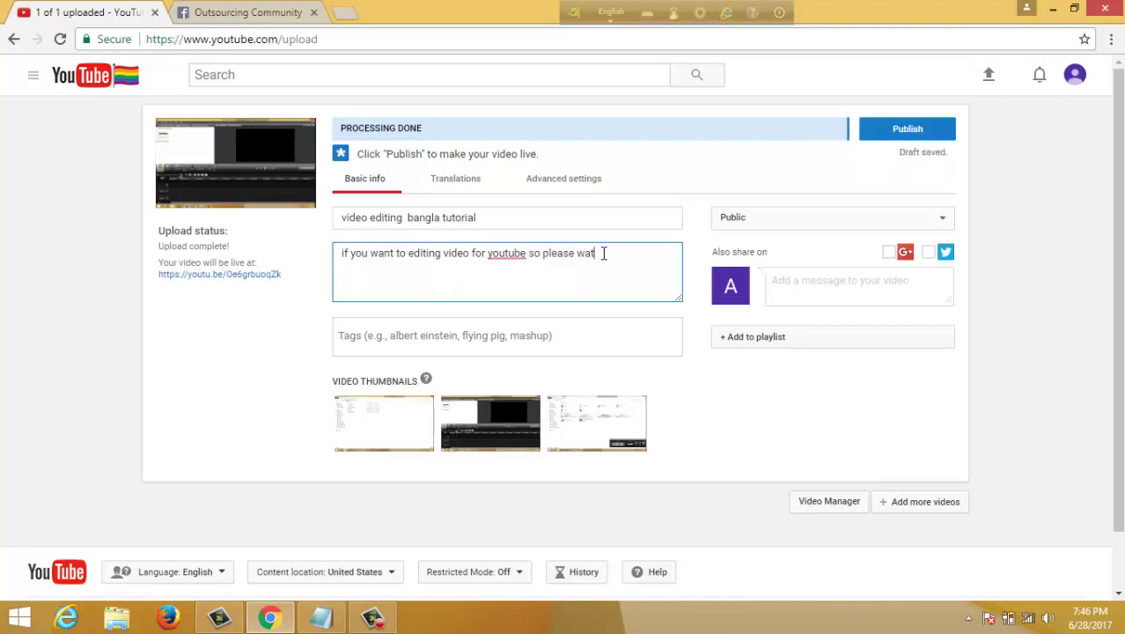
text(hcing)
right_click(605, 261)
click(639, 269)
text(m)
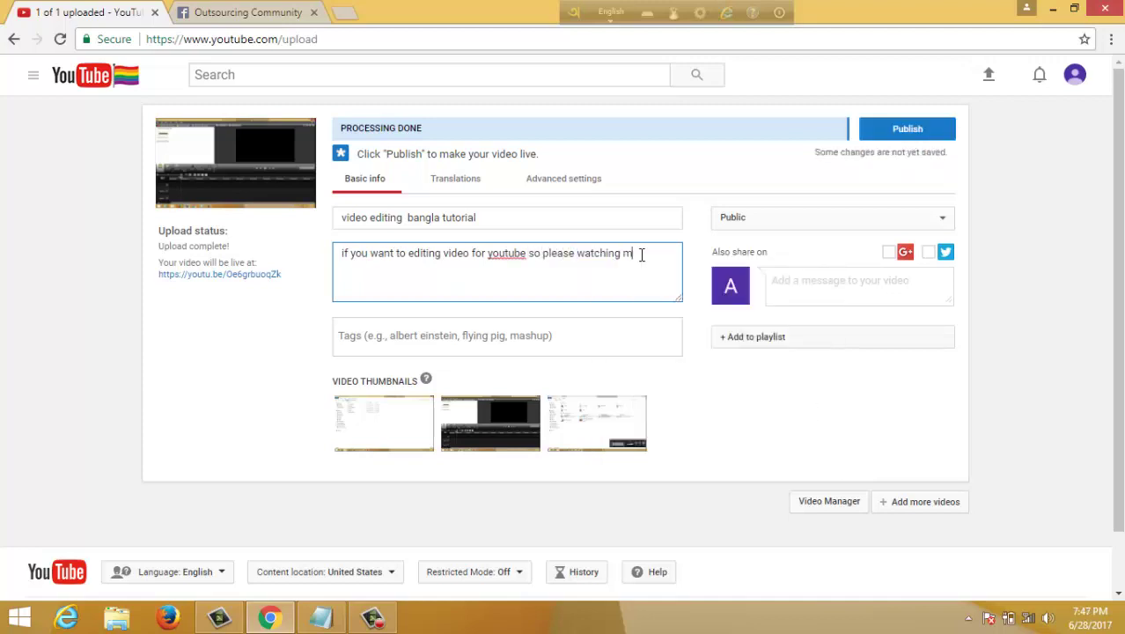
text(y video. all video ed)
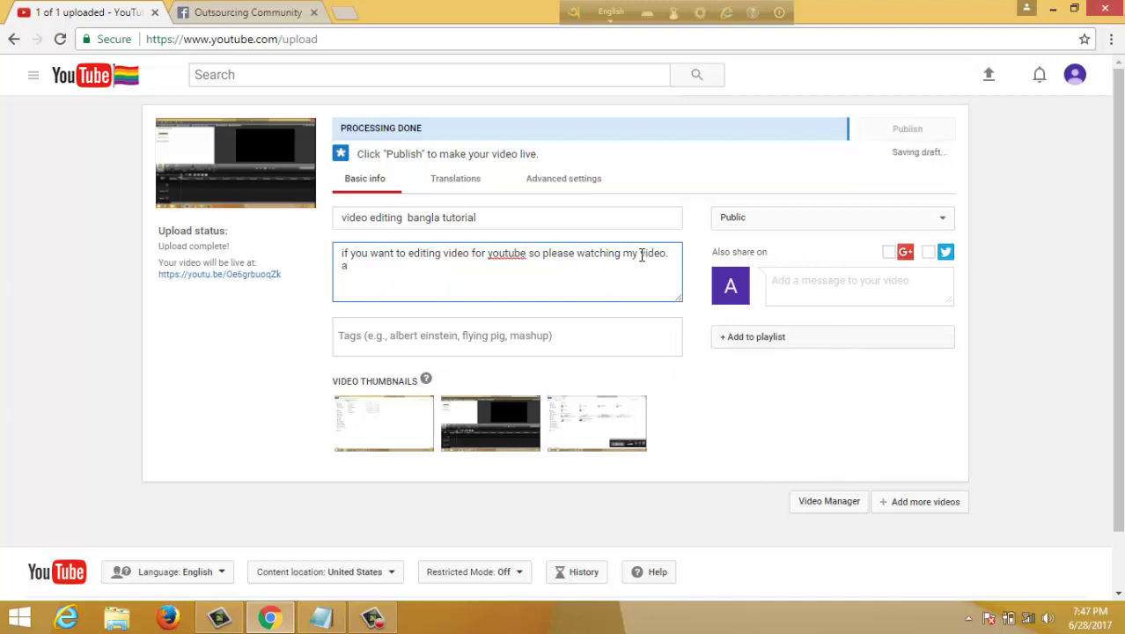
text(iting solution has)
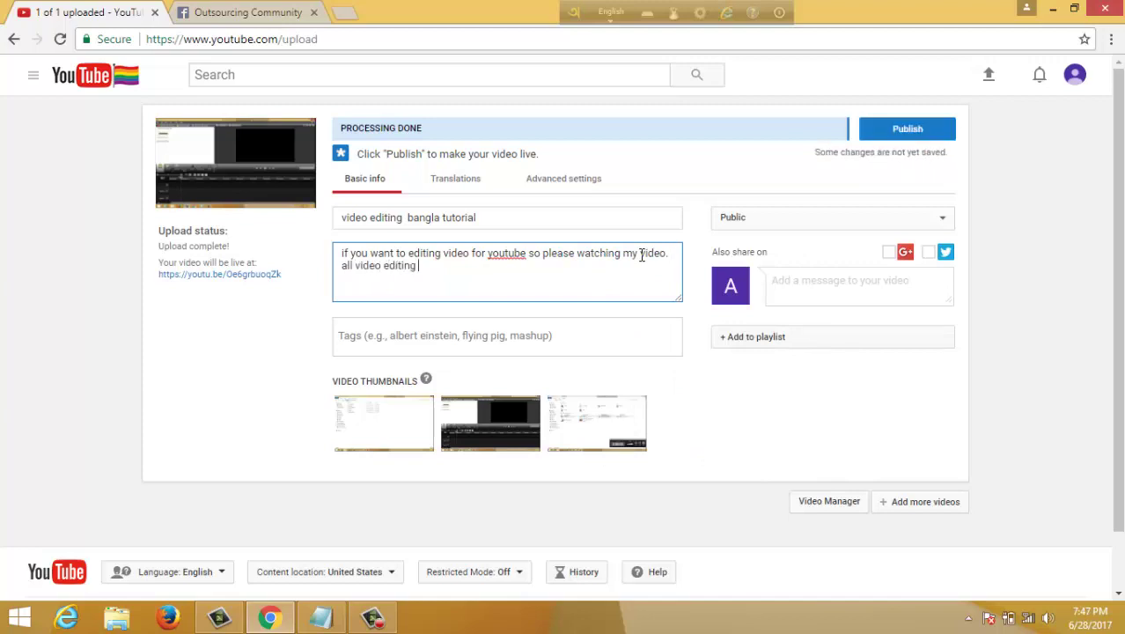
key(BackSpace)
key(BackSpace)
key(BackSpace)
text(available in this videos.)
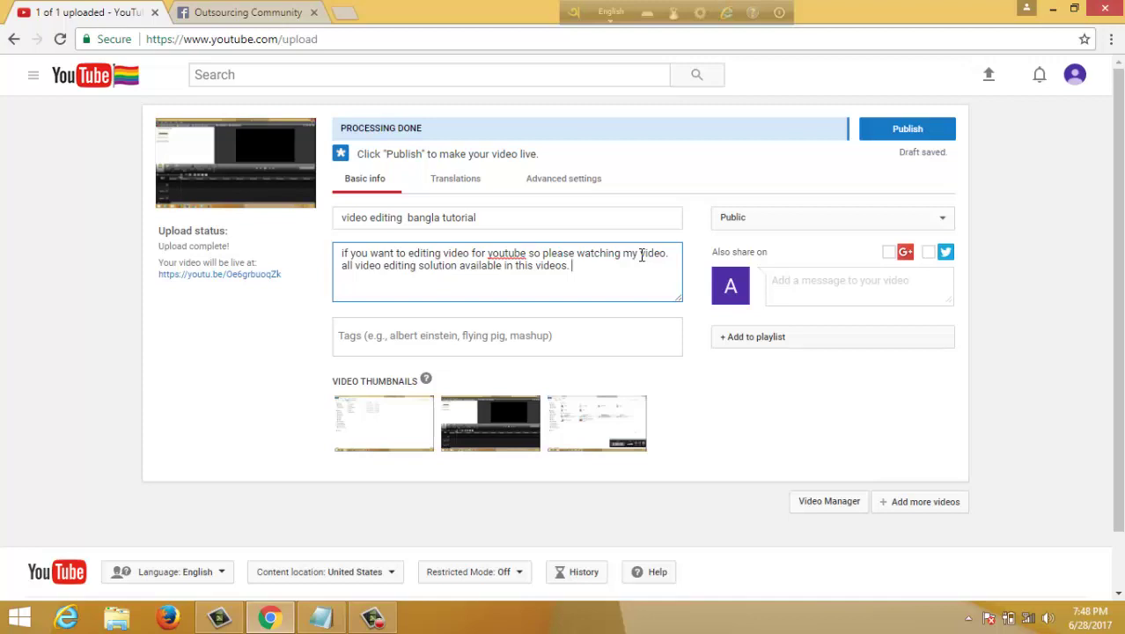
- Copy the video's title text and add it as the first tag
click(621, 334)
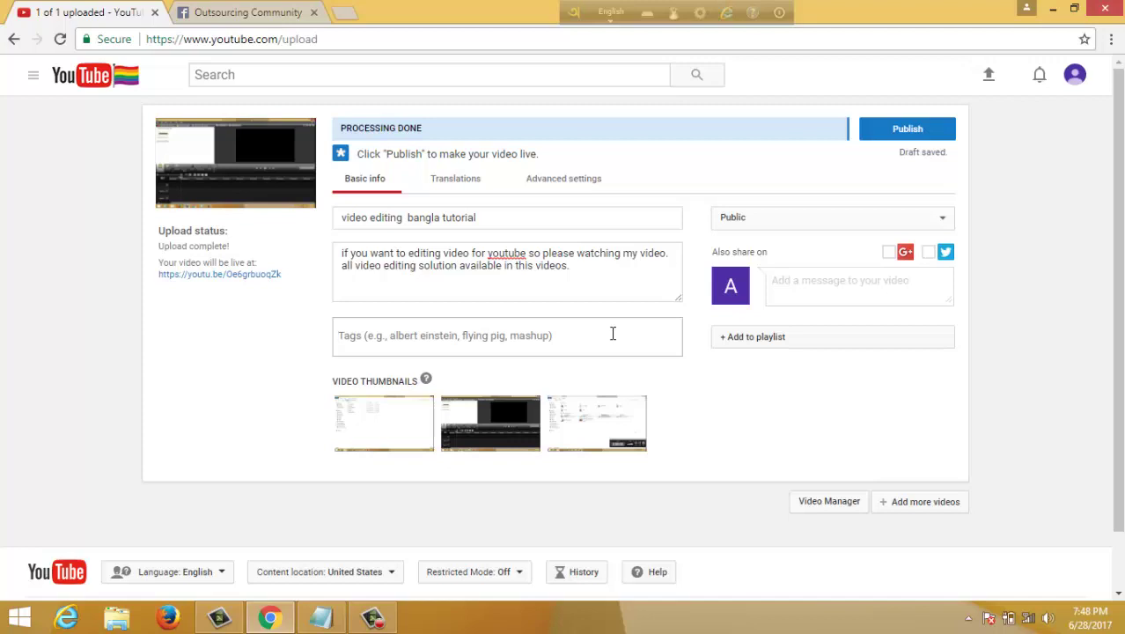
drag(492, 221, 264, 211)
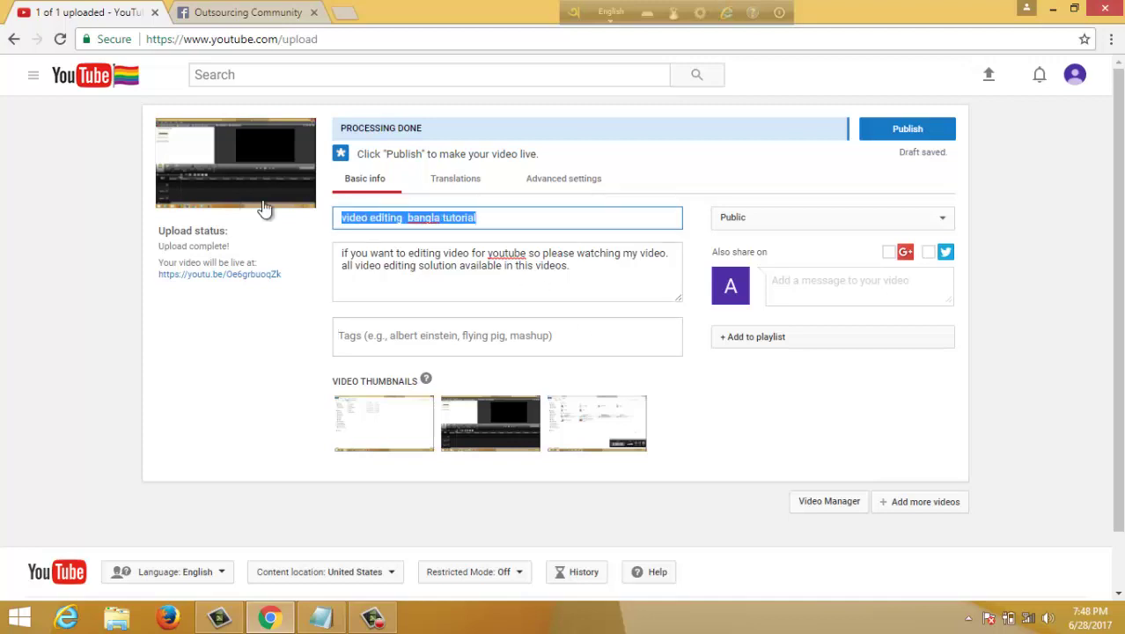
right_click(426, 221)
click(494, 249)
click(420, 327)
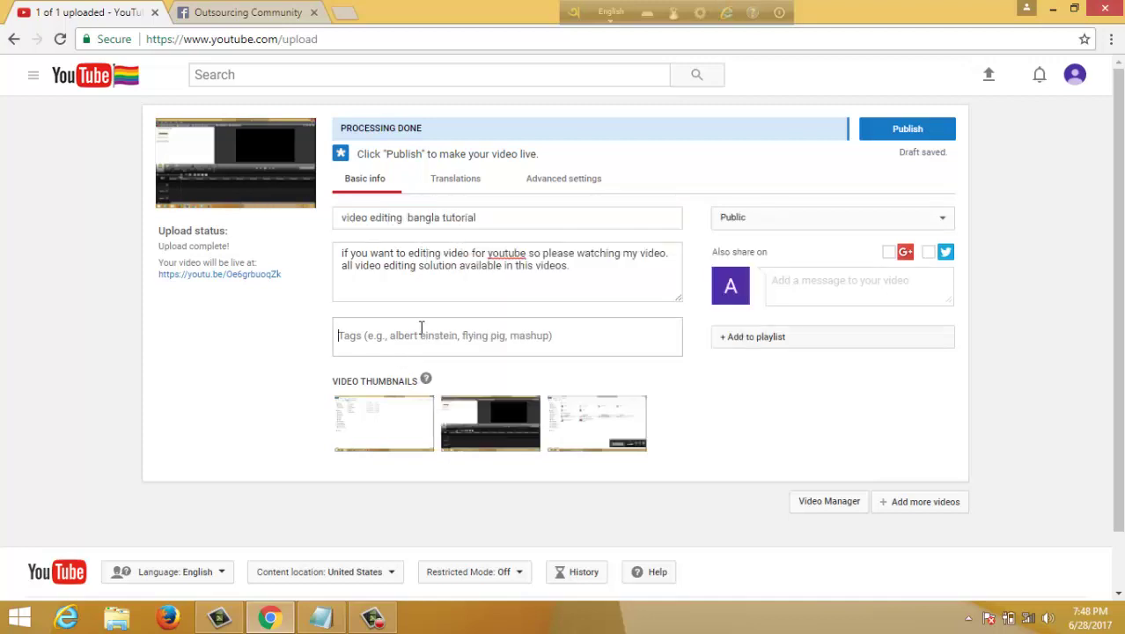
key(ctrl+v)
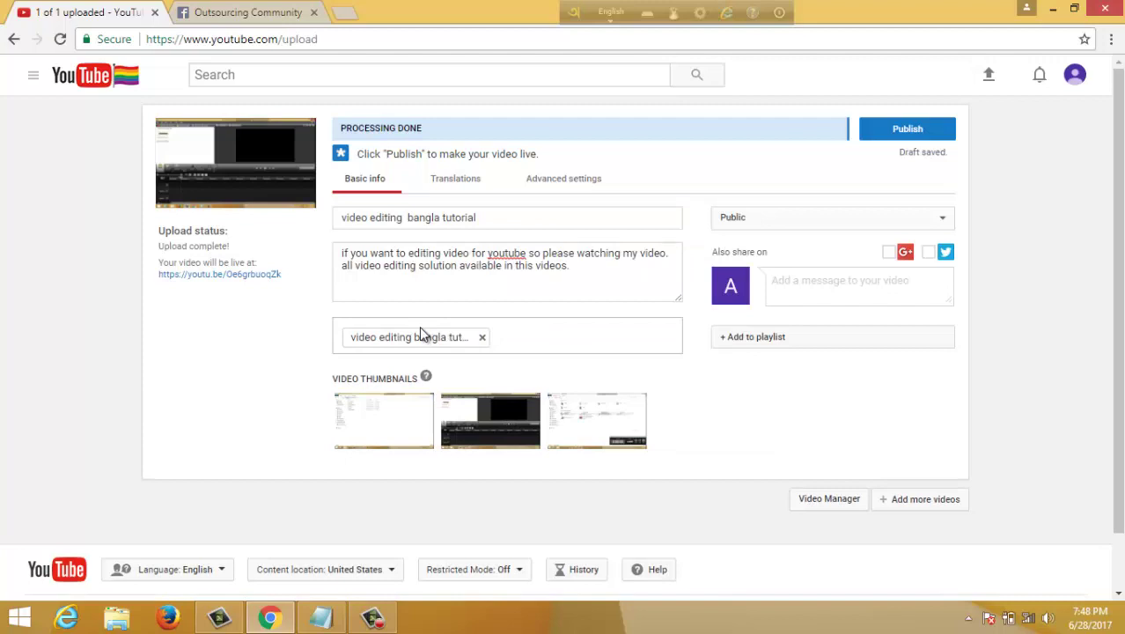
- Add the tags "camthasia video aediting" and "bangla video editing" to the video
text(camthasia video ae)
text(diting)
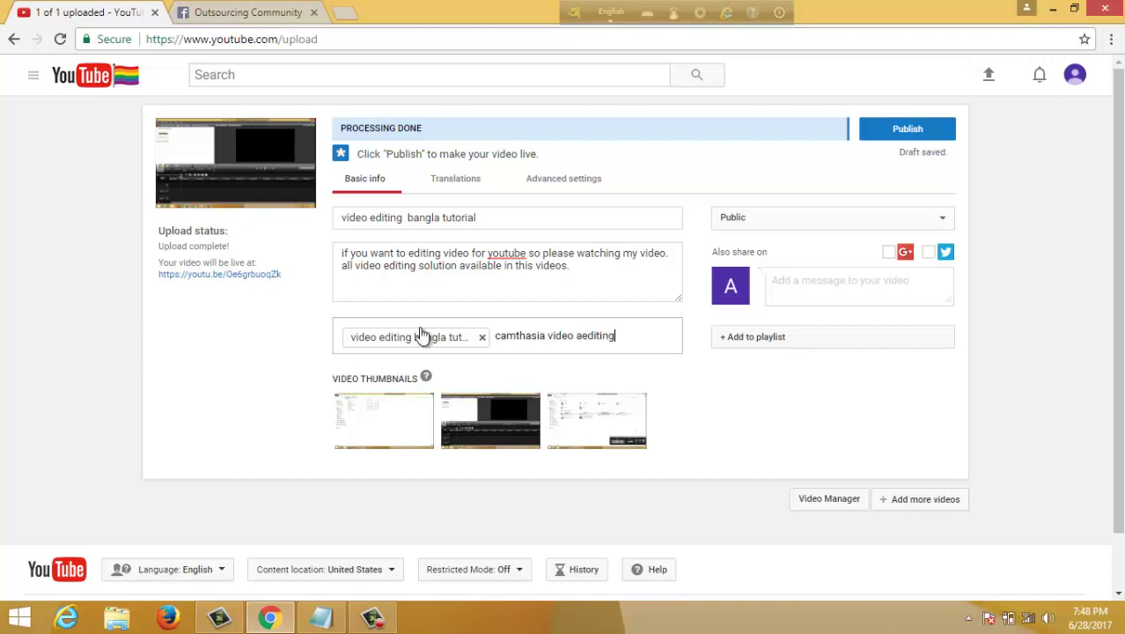
key(Return)
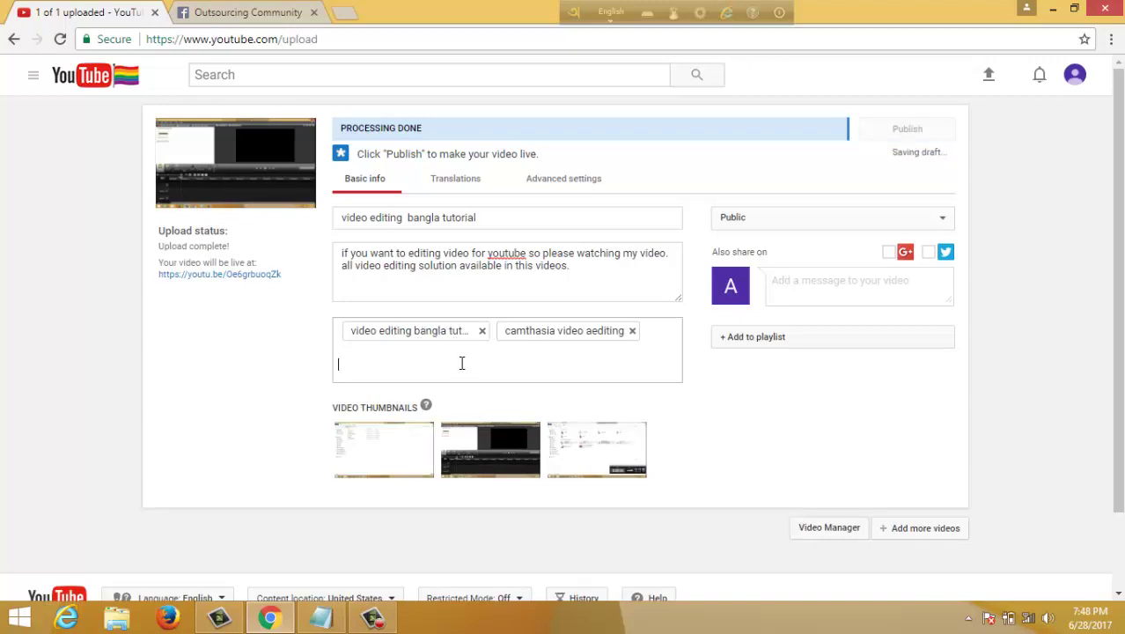
text(bang)
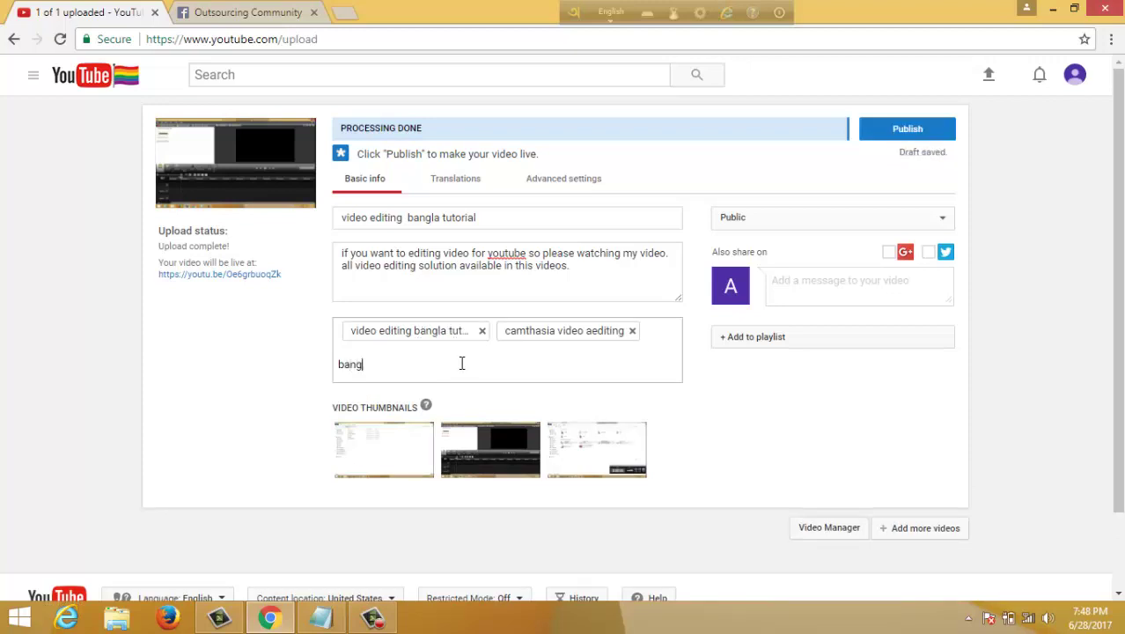
text(la video editing)
key(Return)
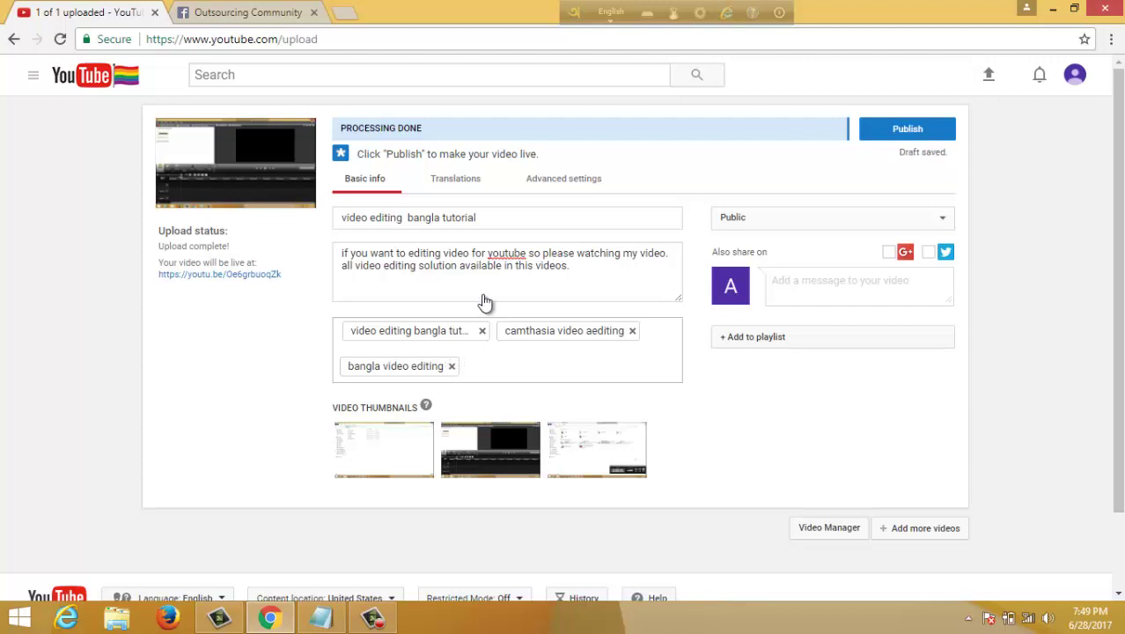
- Append a separator line of equals signs and a "Follow us" line to the end of the description
click(452, 284)
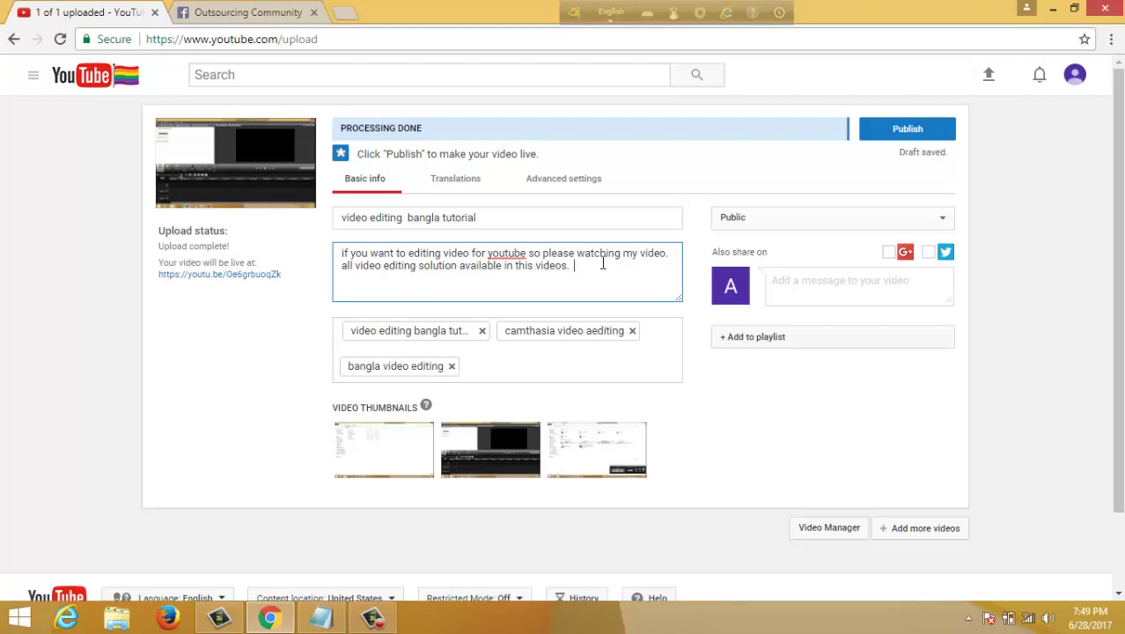
key(Return)
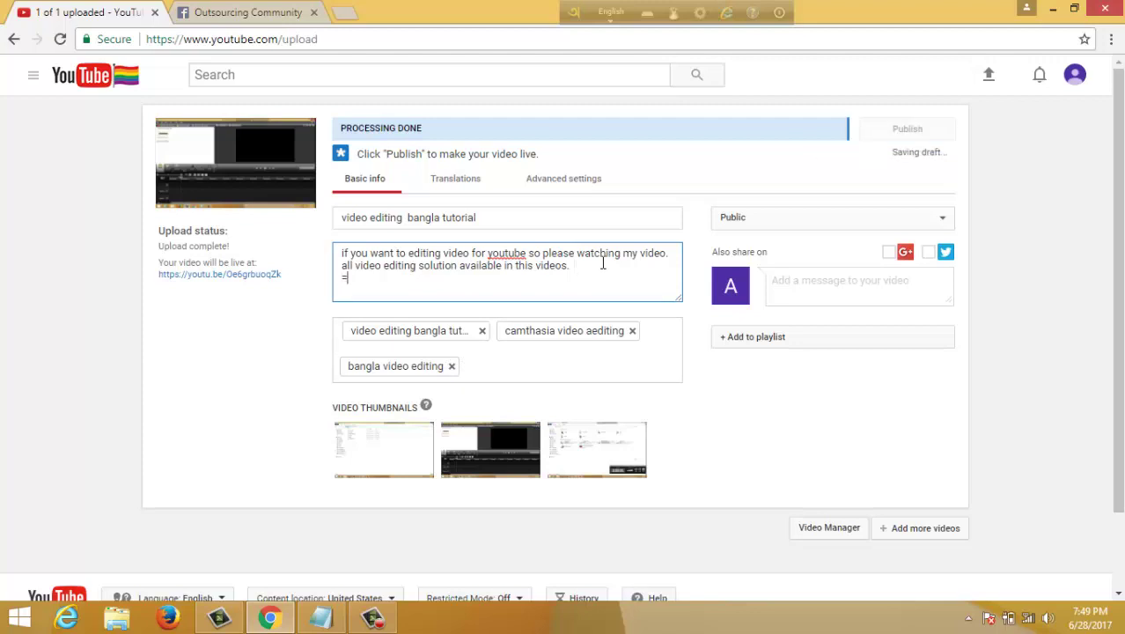
text(=============================================)
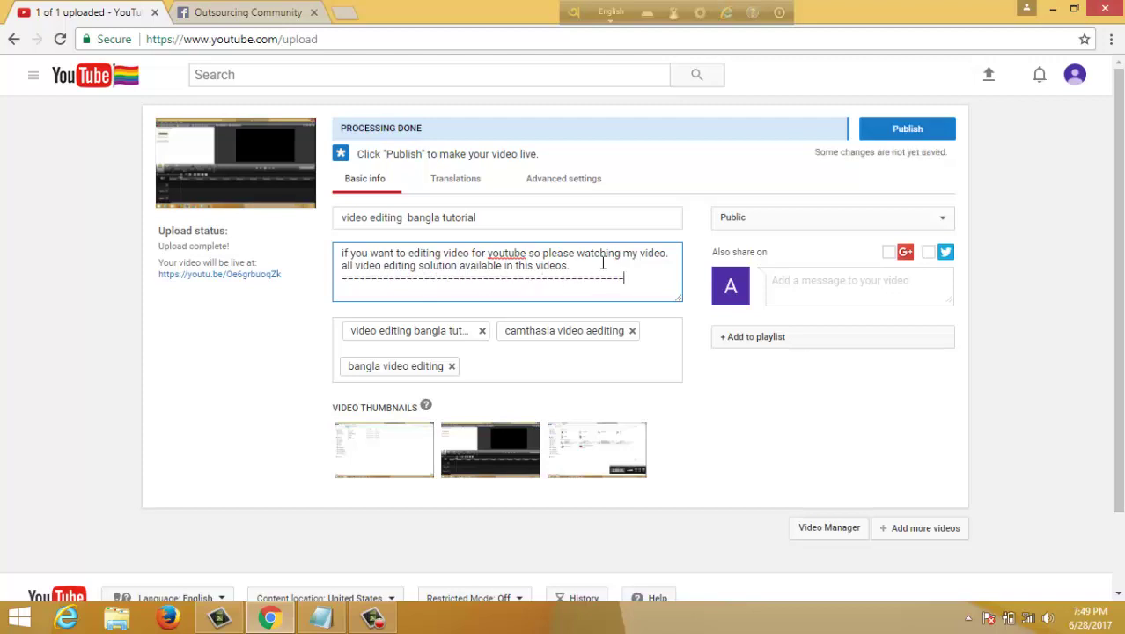
key(Return)
text(Follow)
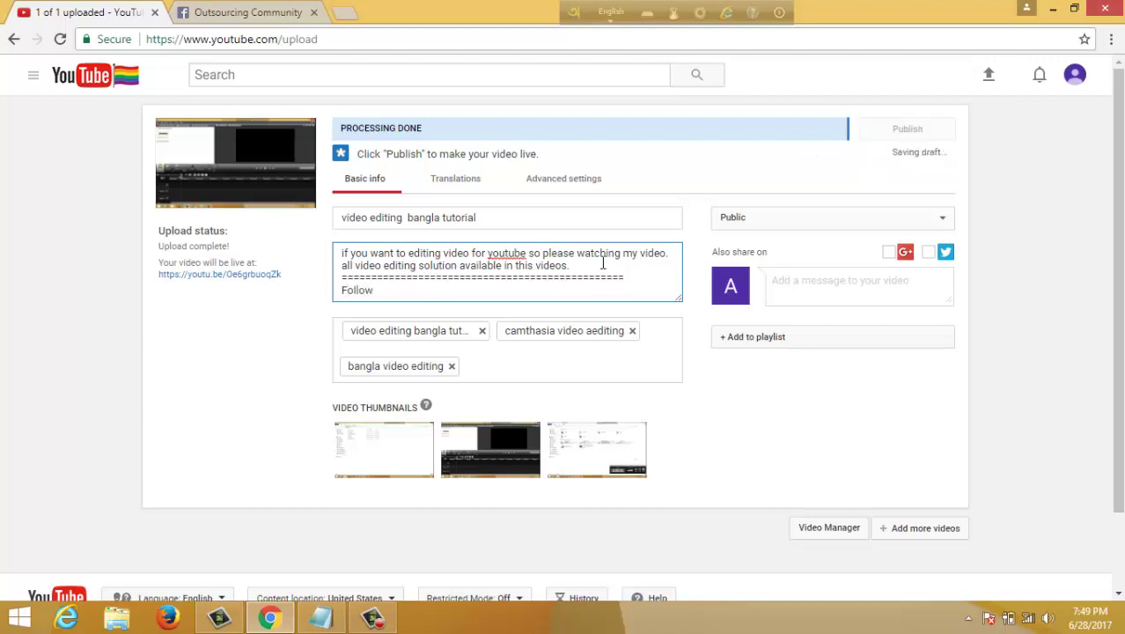
text( us)
key(Return)
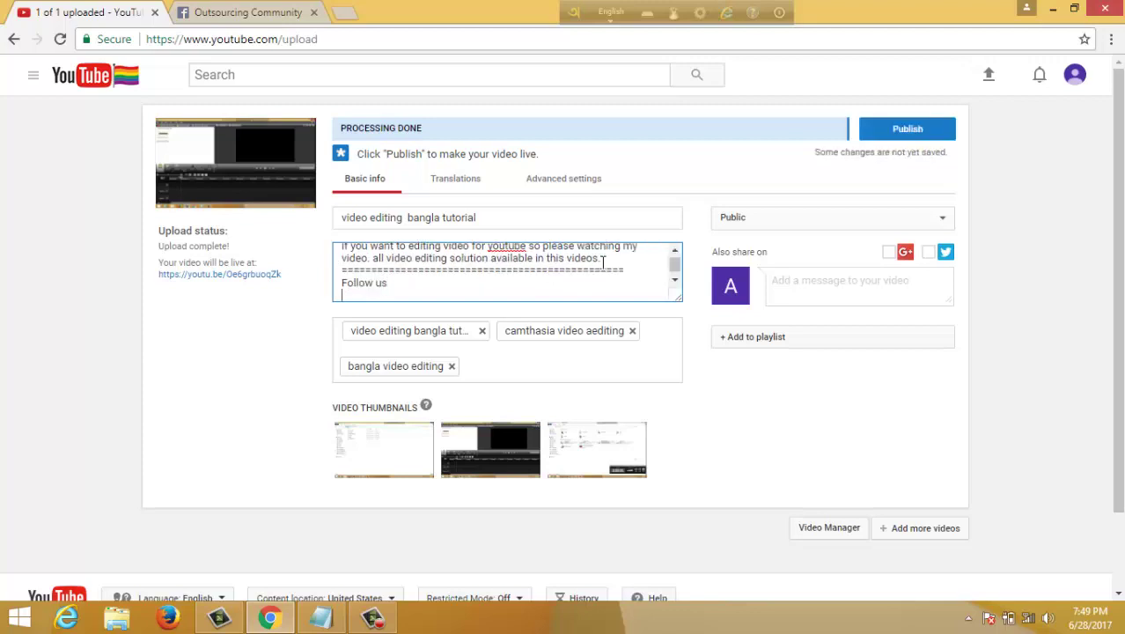
- Append an "FB:" line below "Follow us" in the video description and start a new line after it
text(FB)
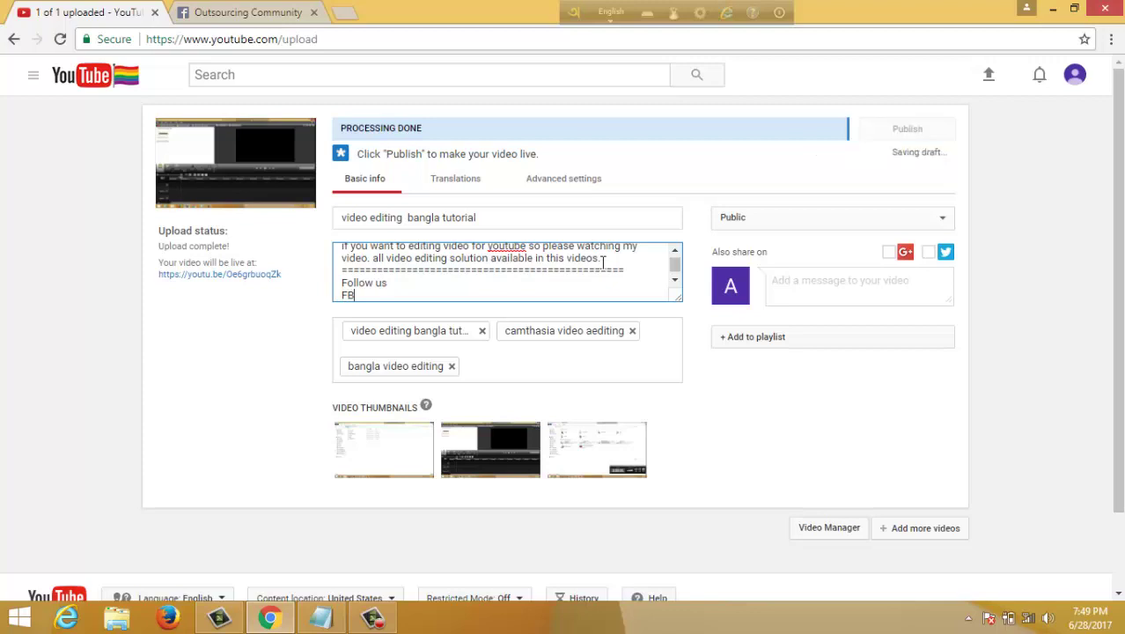
text(:)
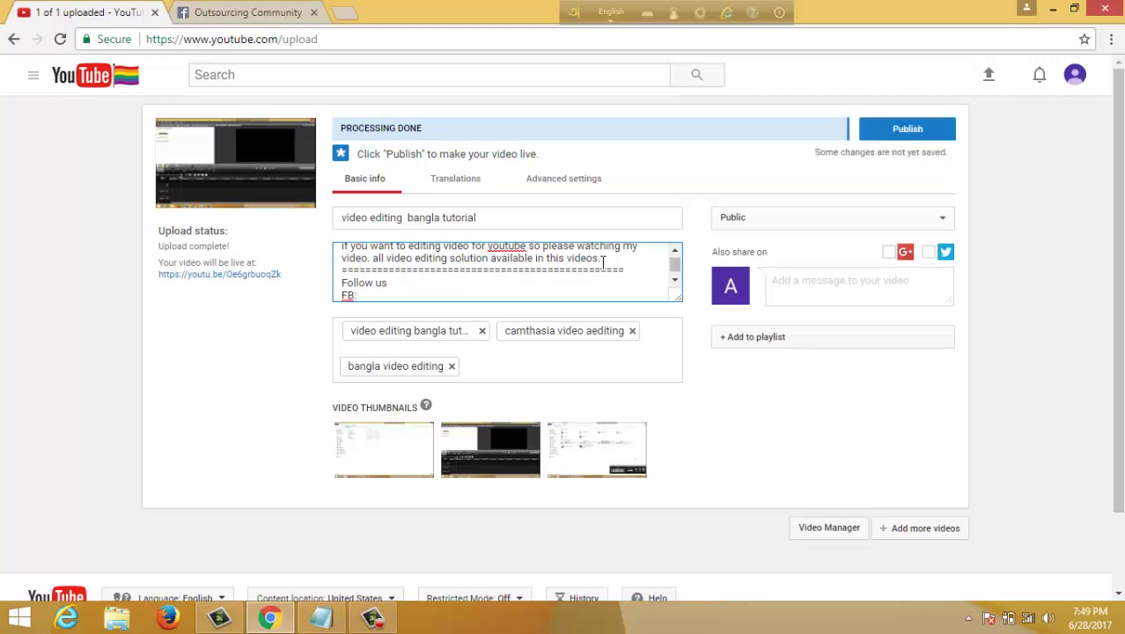
key(Return)
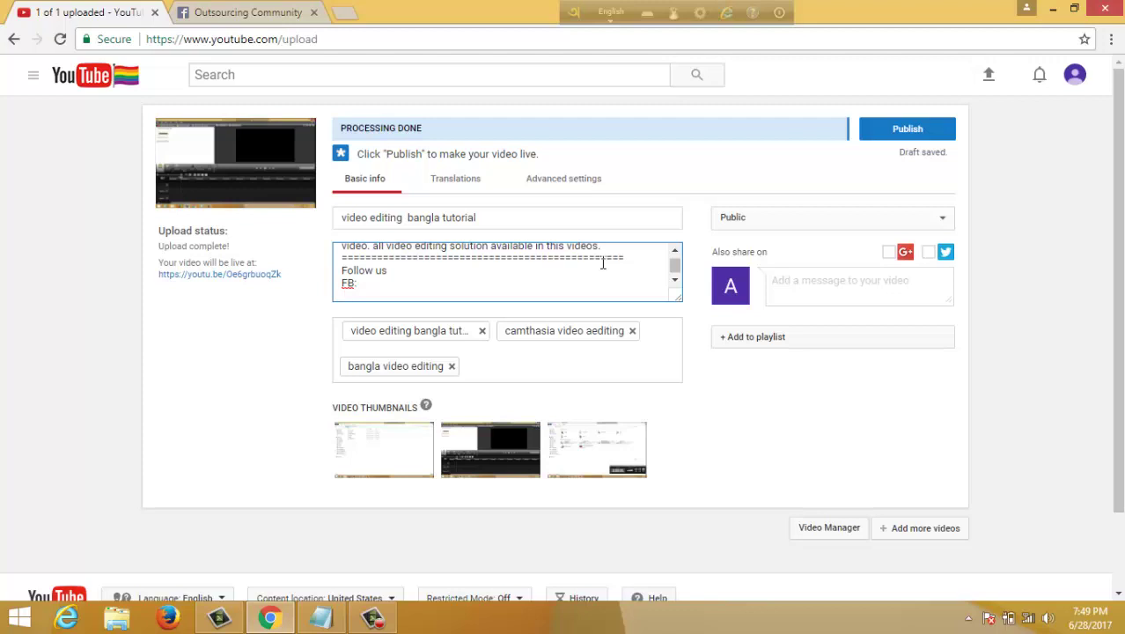
- Set the video's category to Education in the advanced settings
click(559, 179)
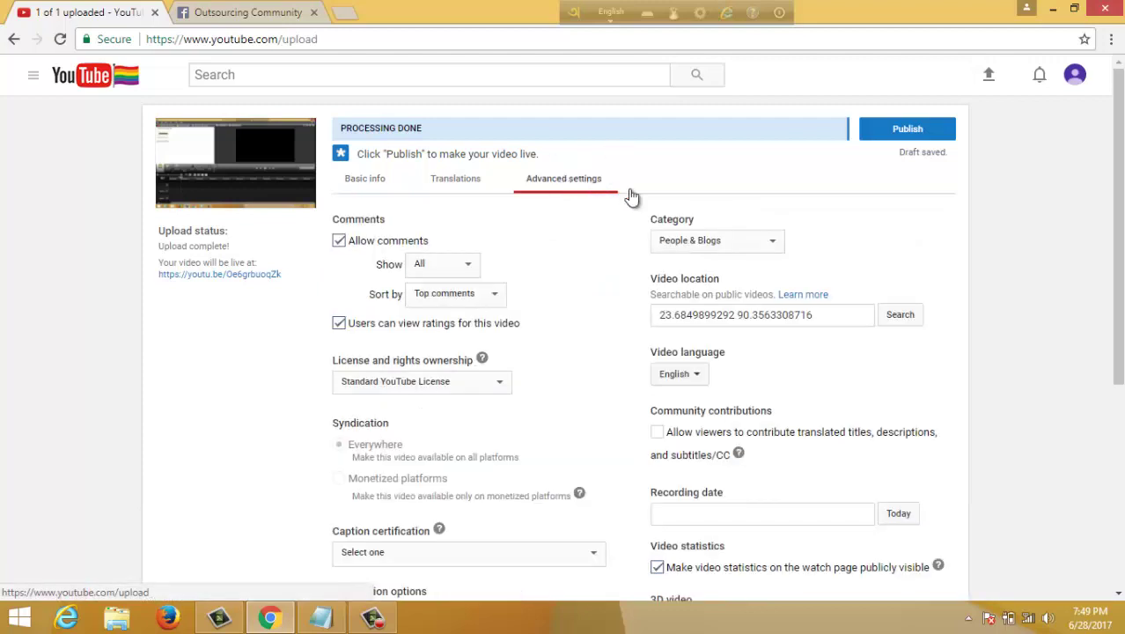
click(736, 242)
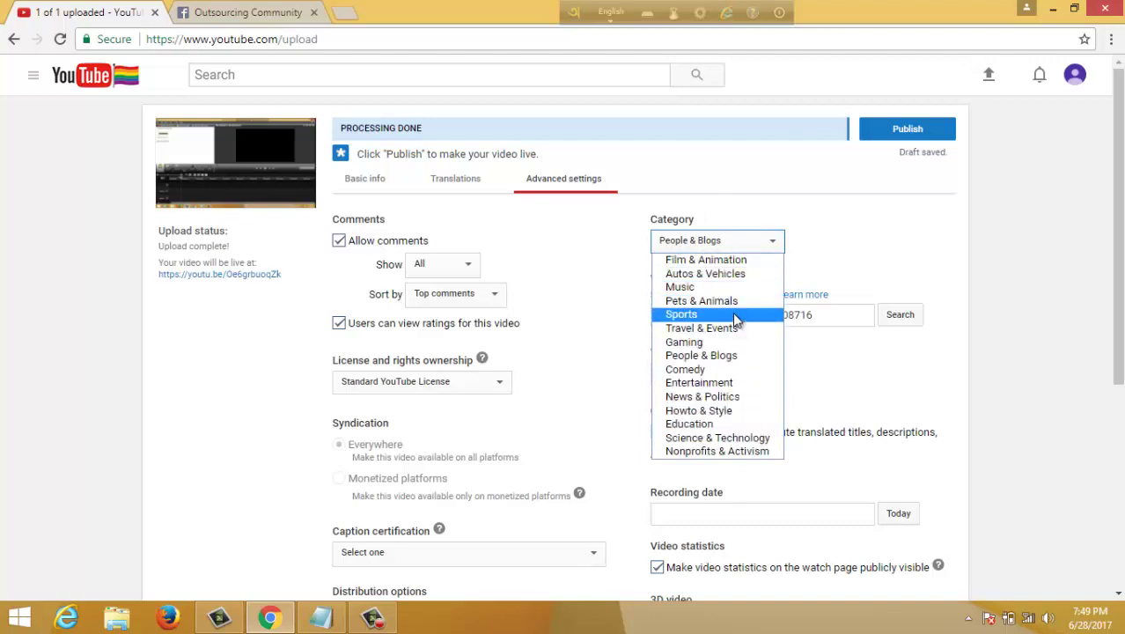
click(718, 423)
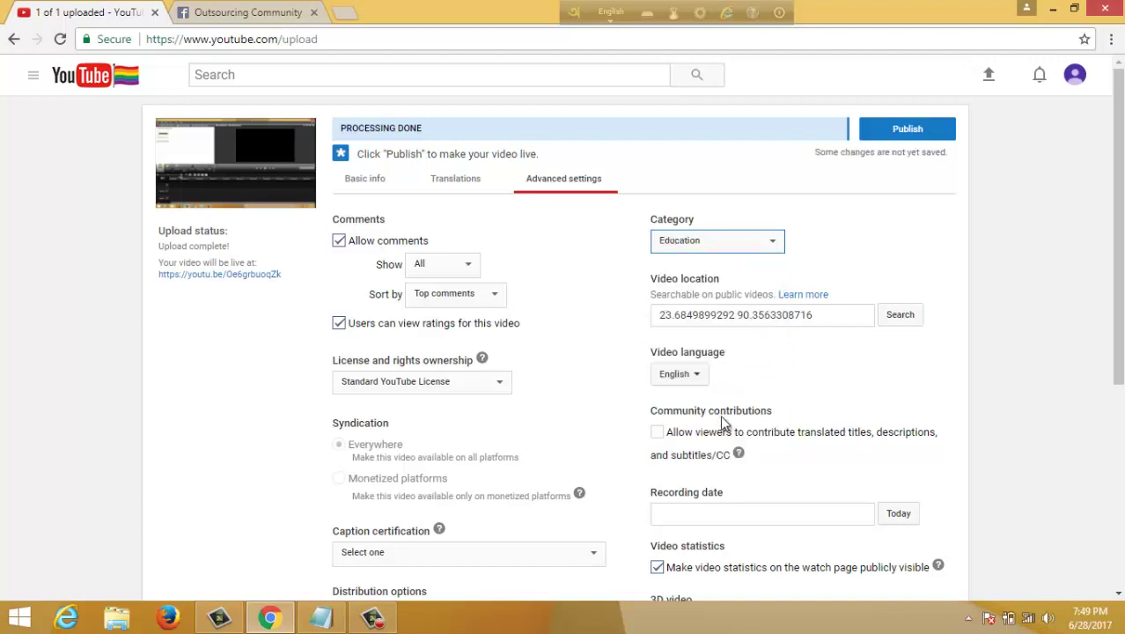
- Look up the entered video location on the map and choose English as the video language
click(897, 319)
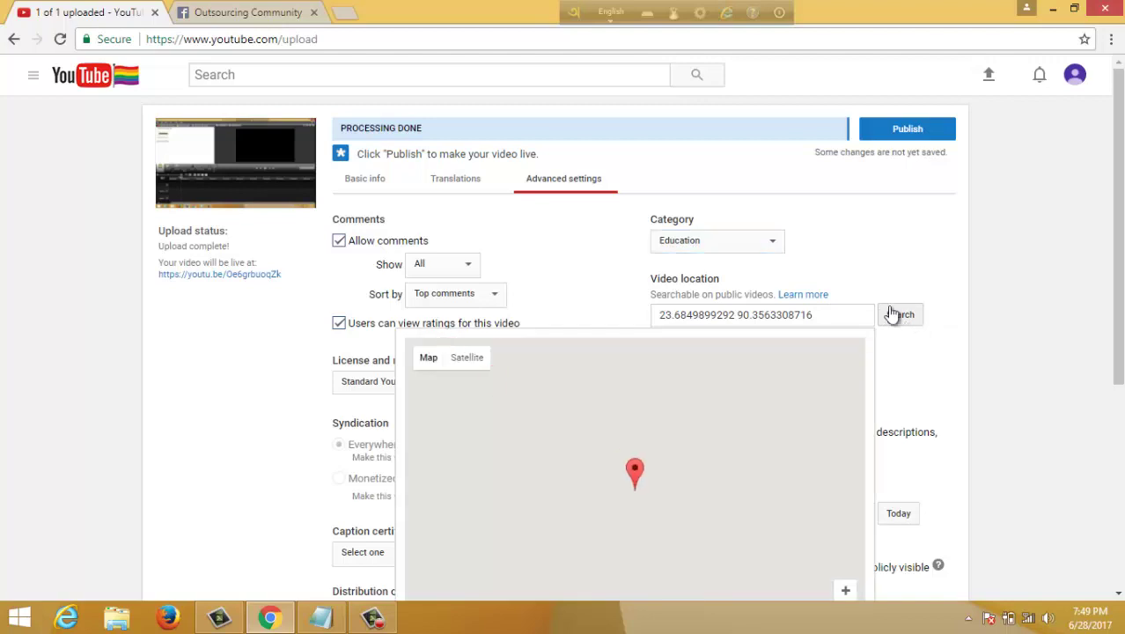
click(934, 375)
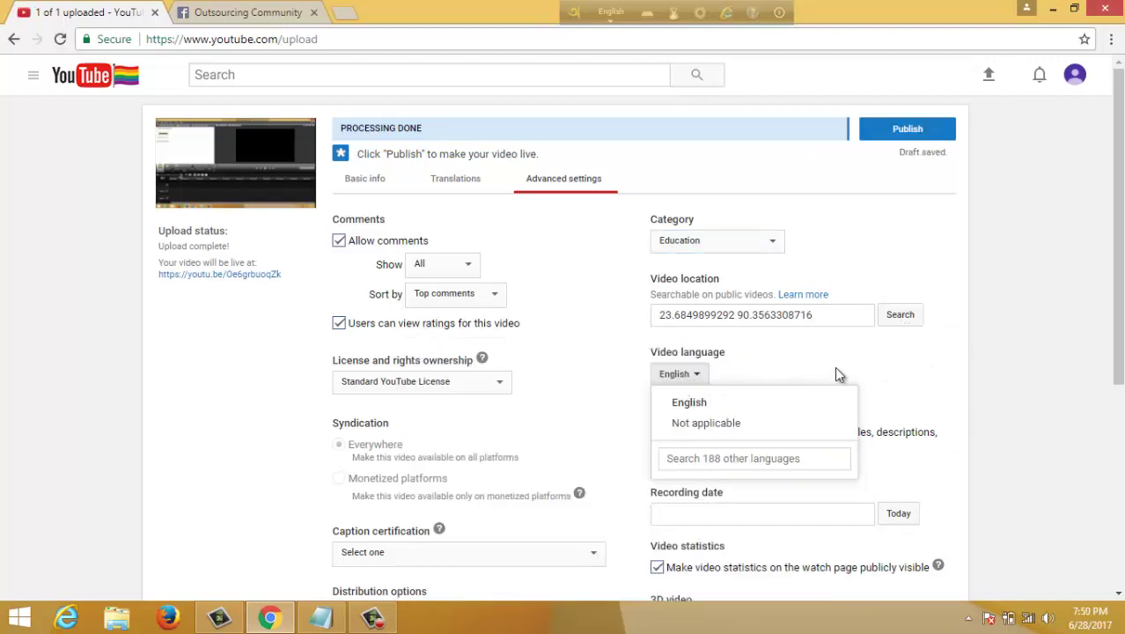
click(689, 405)
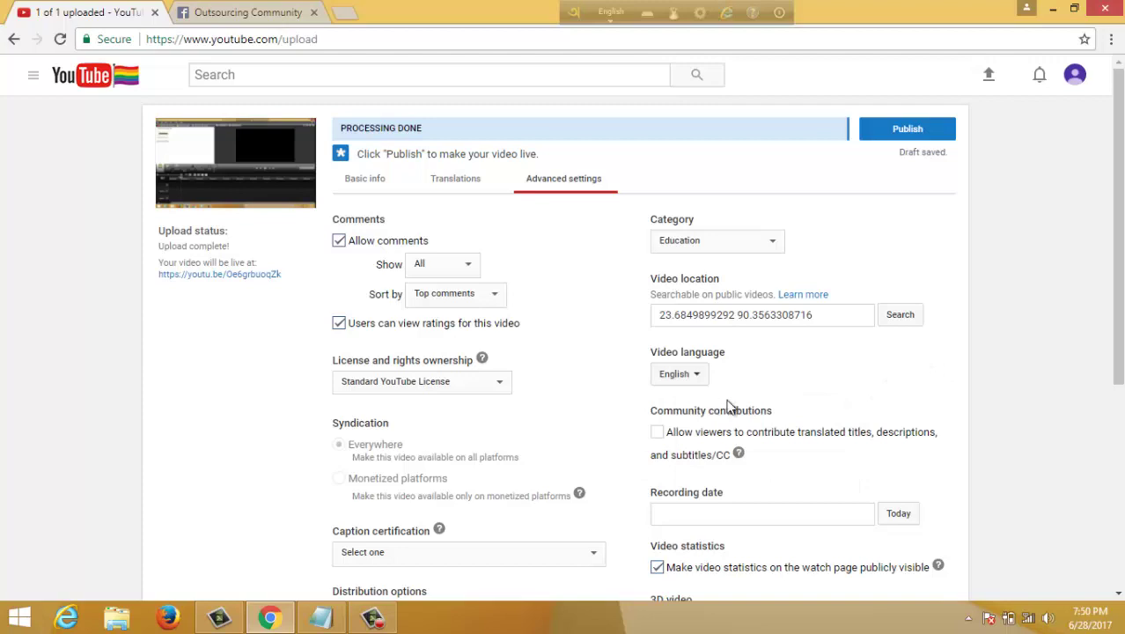
- Set the video's recording date to today's date, June 28, 2017, and look over the remaining advanced settings
click(899, 514)
scroll(951, 483, down, 4)
scroll(951, 483, up, 4)
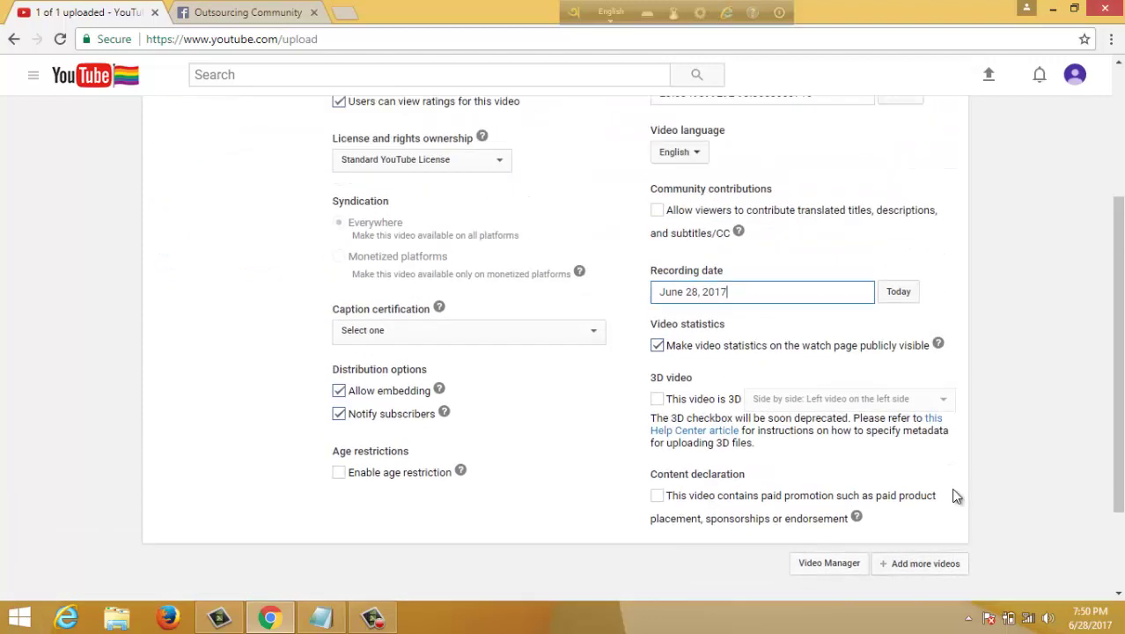
- Return to the video's basic info and publish the video
click(350, 180)
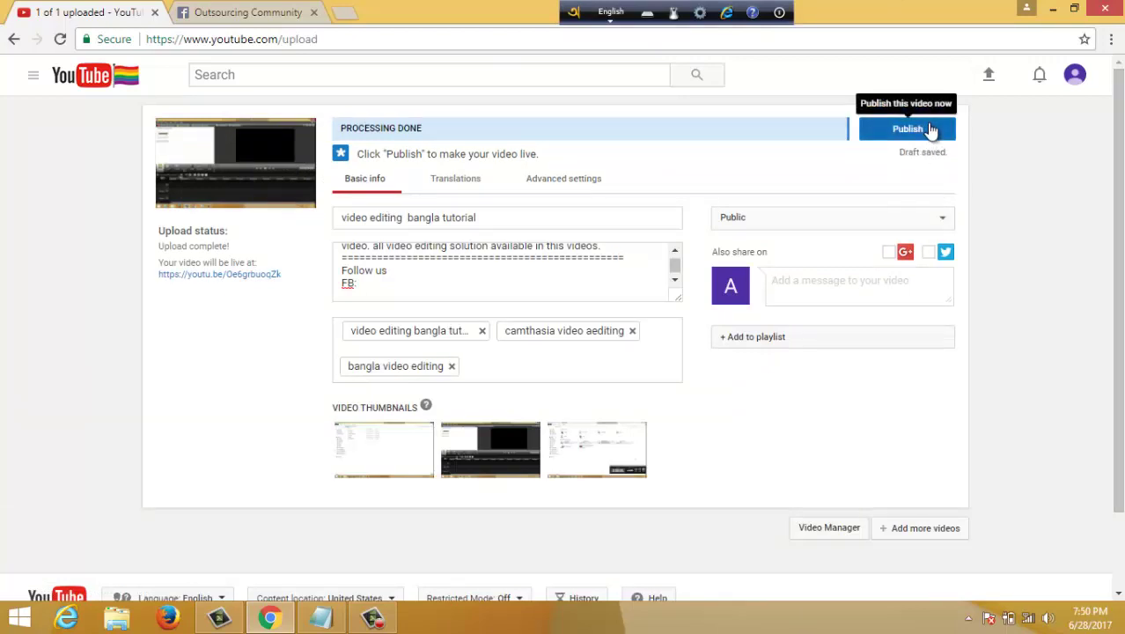
click(930, 128)
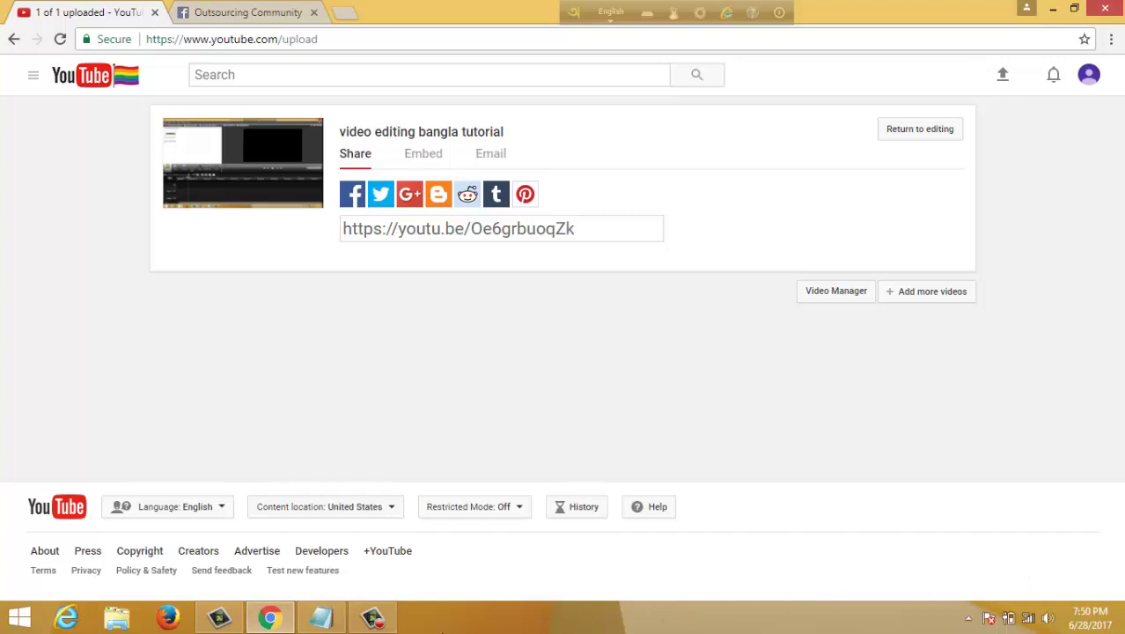
click(373, 617)
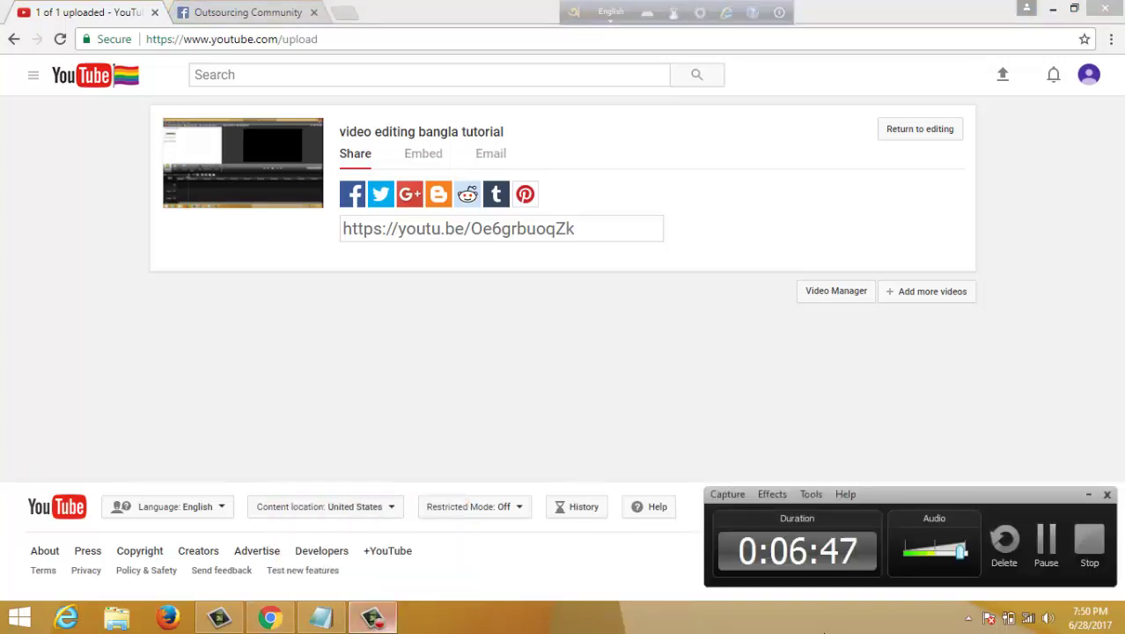